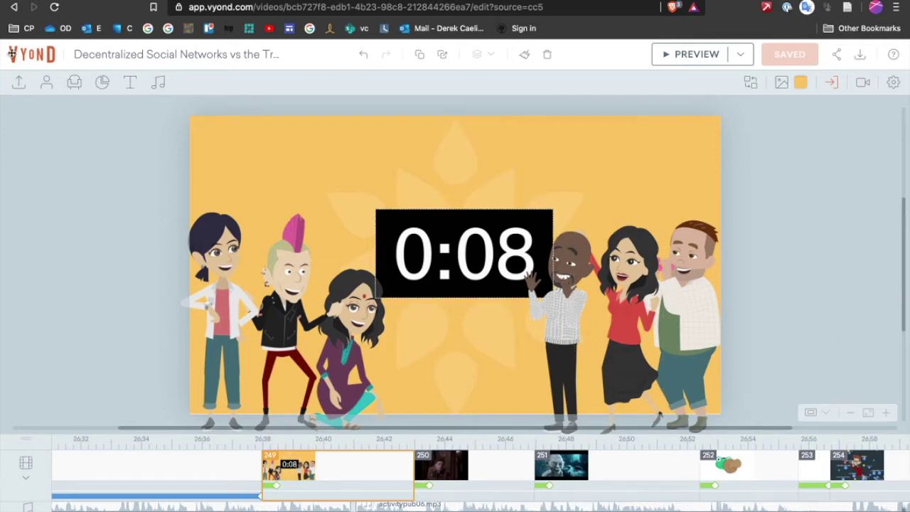
Step: Open the character library and browse the stock characters by category (Casual, Office, Sports)
left_click(49, 86)
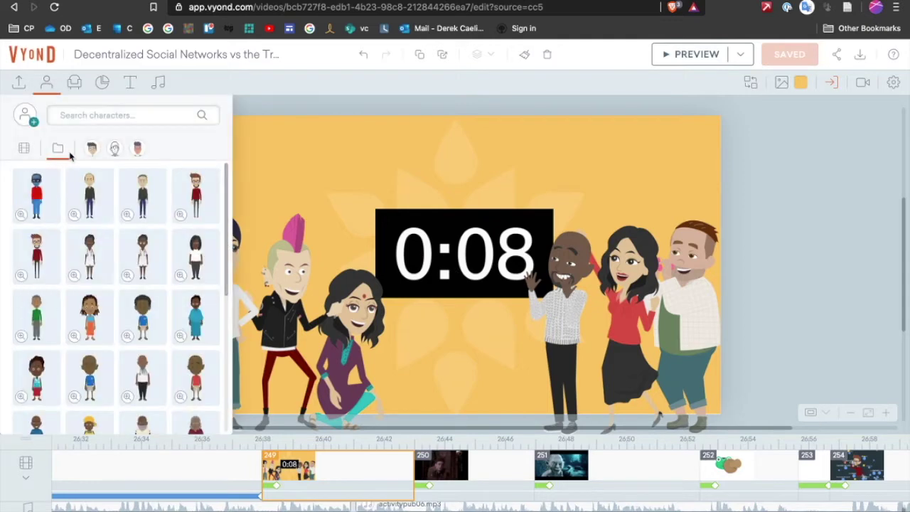
left_click(93, 148)
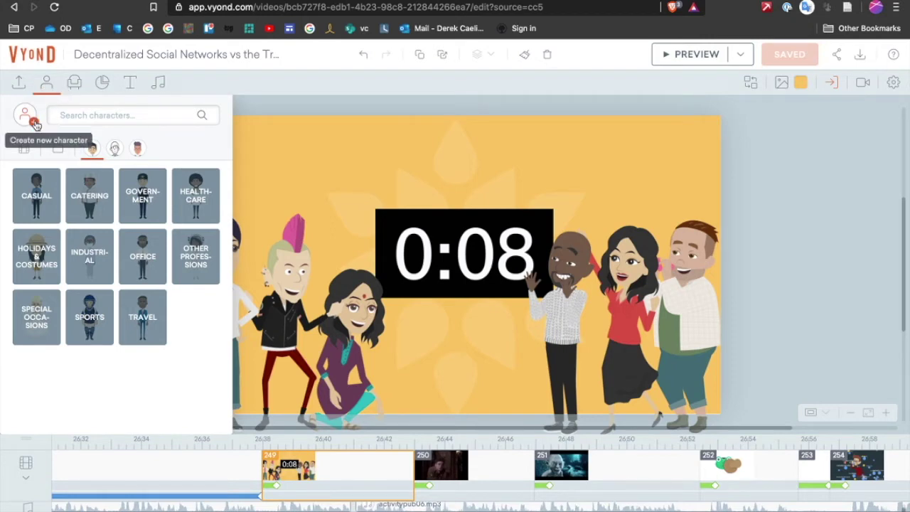
Step: Save the video and start a brand-new character, glancing at Copy From Library first
left_click(28, 118)
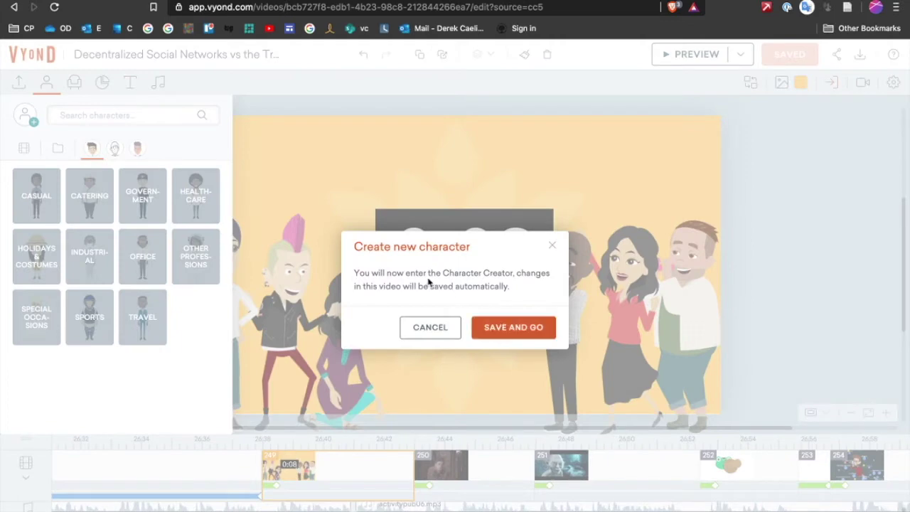
left_click(511, 332)
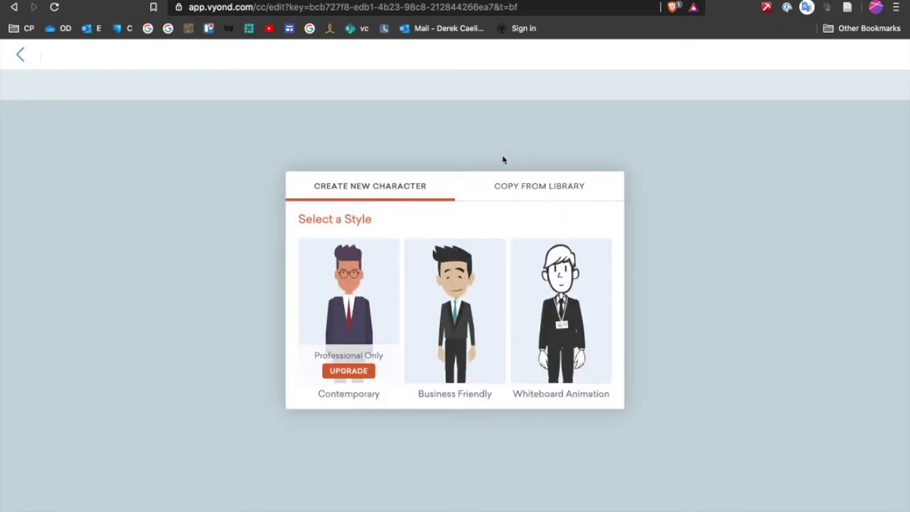
left_click(546, 186)
scroll(502, 325, "down", 5)
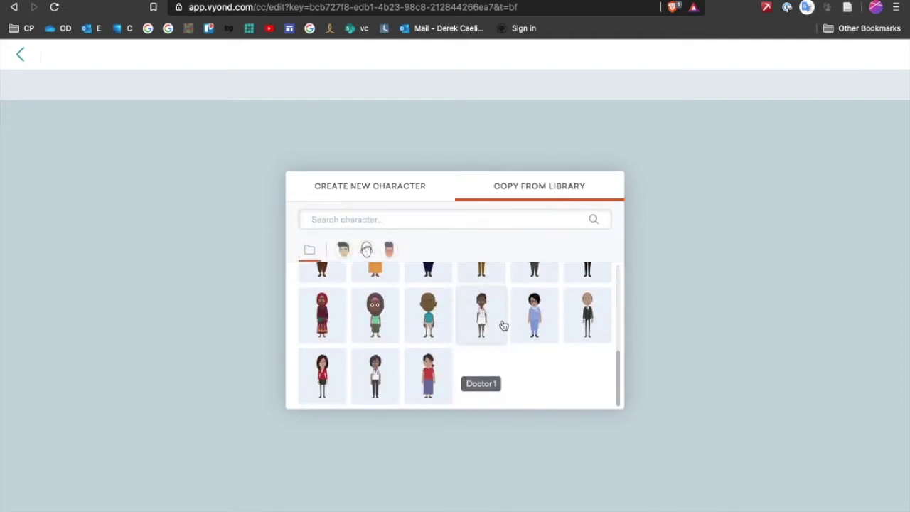
left_click(381, 196)
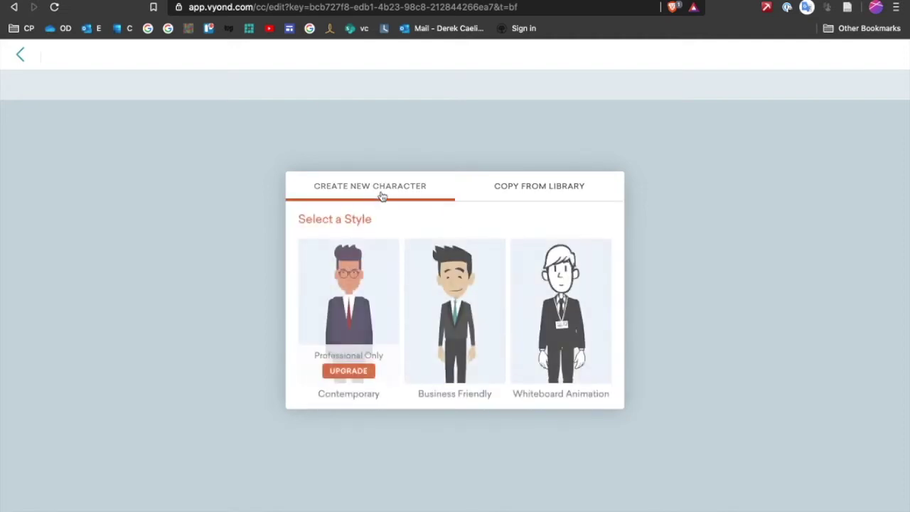
Step: Build a Business Friendly male character with the third, broader body shape
left_click(469, 288)
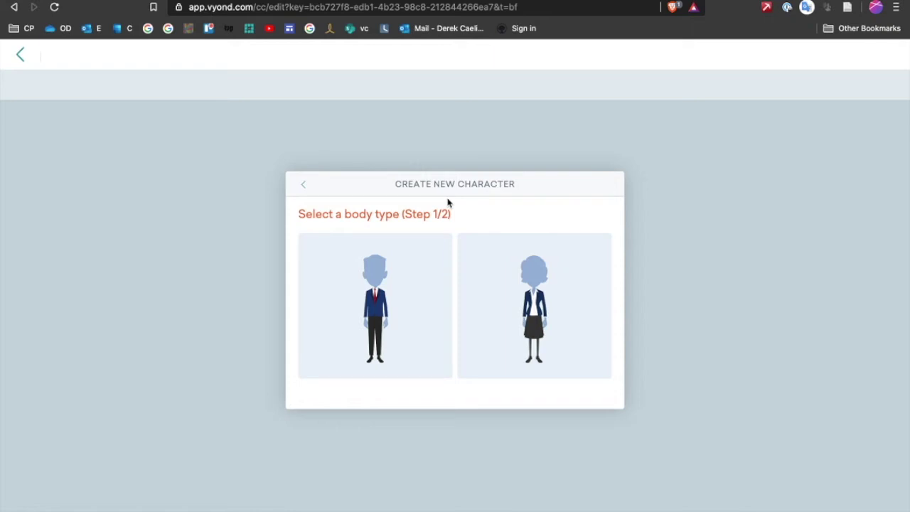
left_click(398, 299)
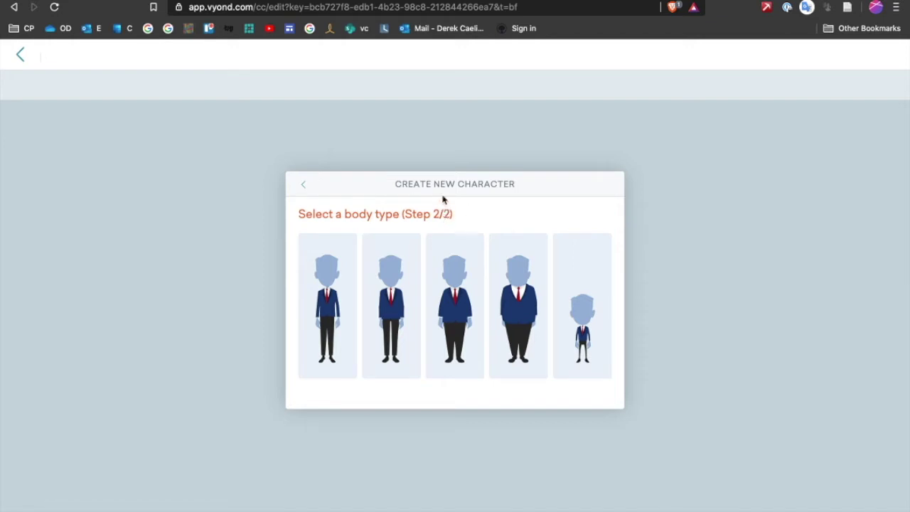
left_click(437, 293)
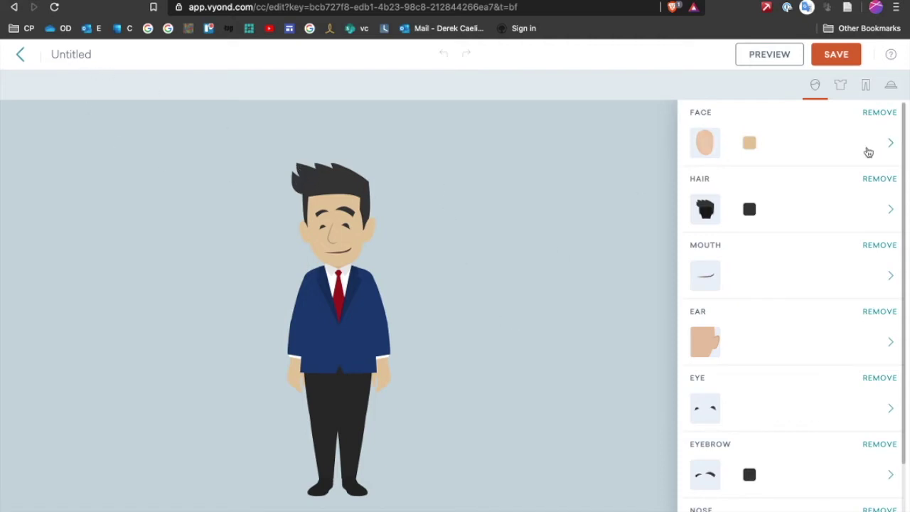
left_click(842, 90)
left_click(821, 96)
left_click(841, 89)
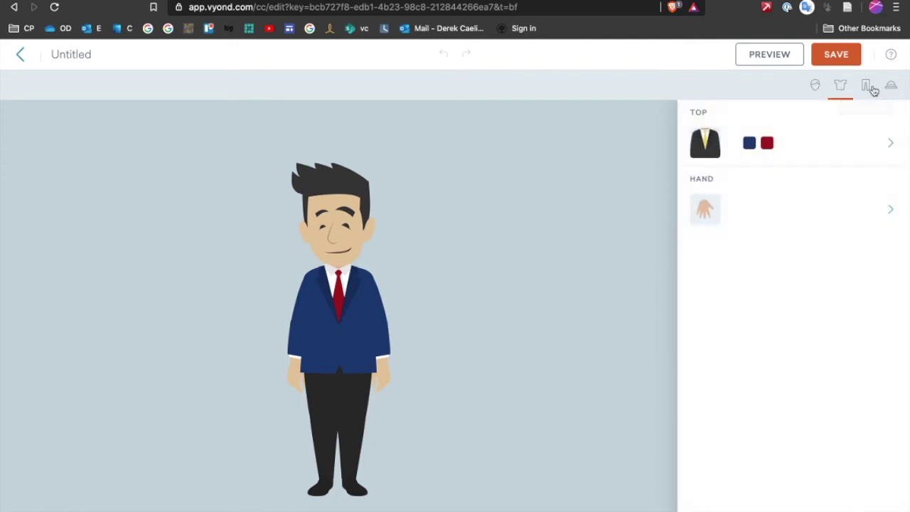
left_click(869, 88)
left_click(890, 86)
left_click(817, 86)
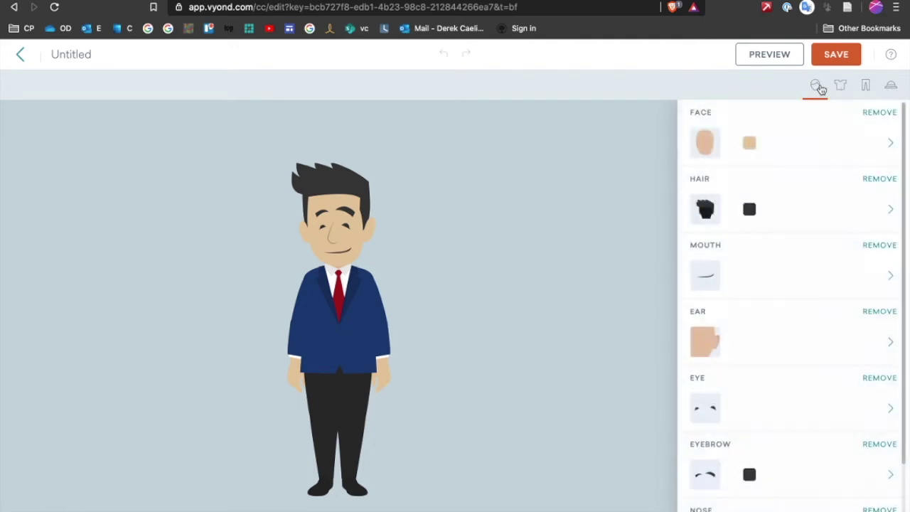
scroll(829, 290, "down", 3)
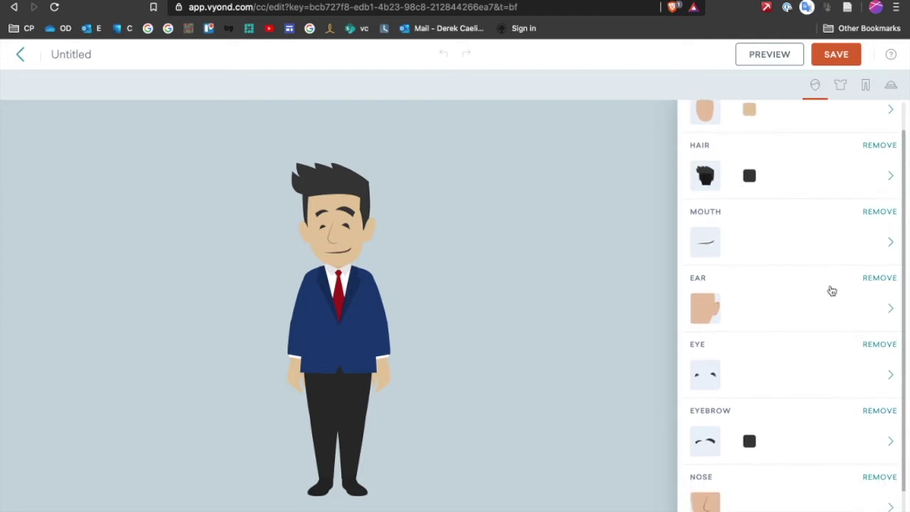
scroll(832, 290, "up", 3)
scroll(832, 290, "down", 3)
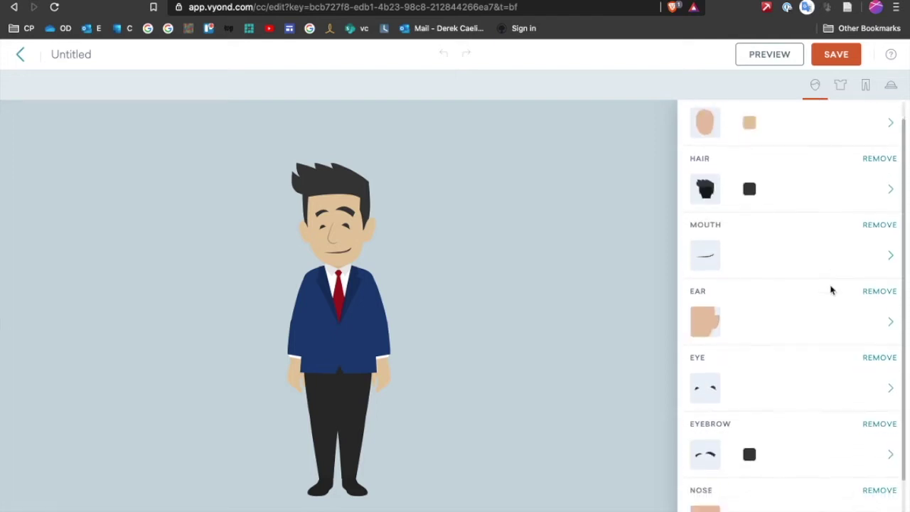
scroll(832, 291, "up", 3)
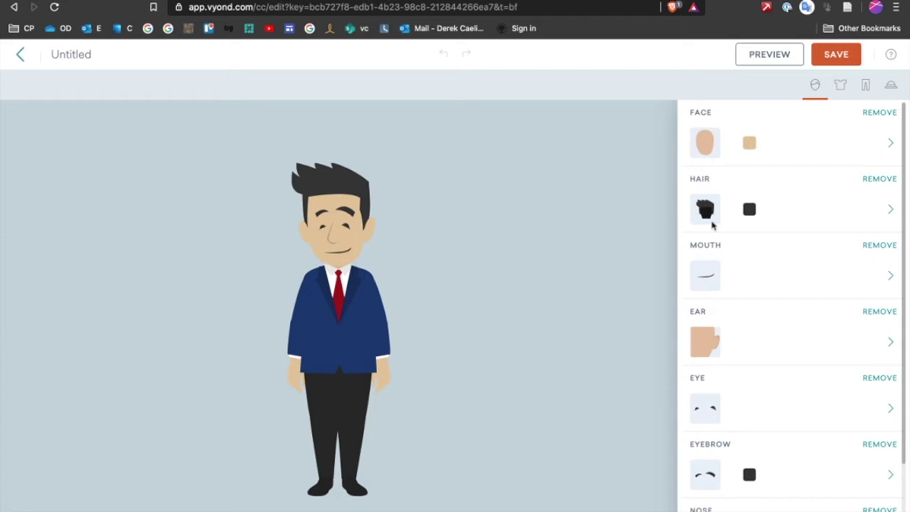
Step: Give the character the full black bearded face, after briefly browsing accessories without adding one
left_click(720, 142)
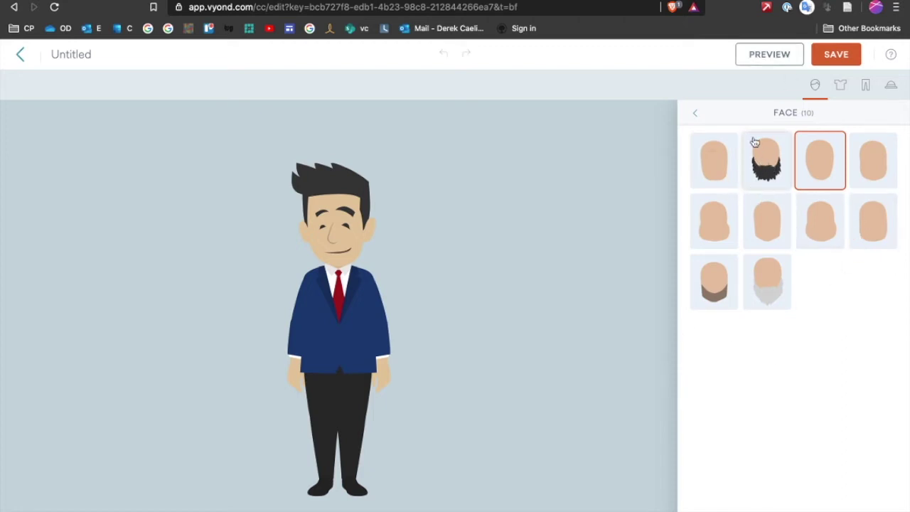
left_click(748, 163)
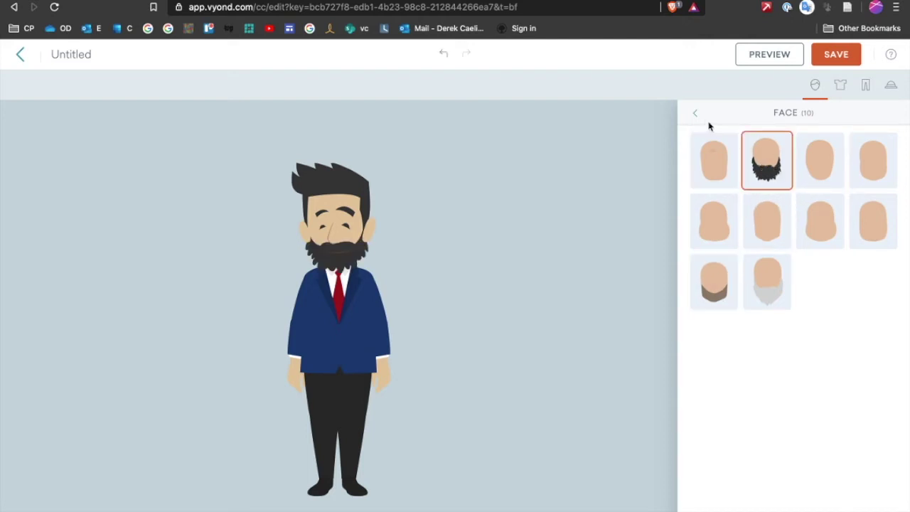
left_click(708, 158)
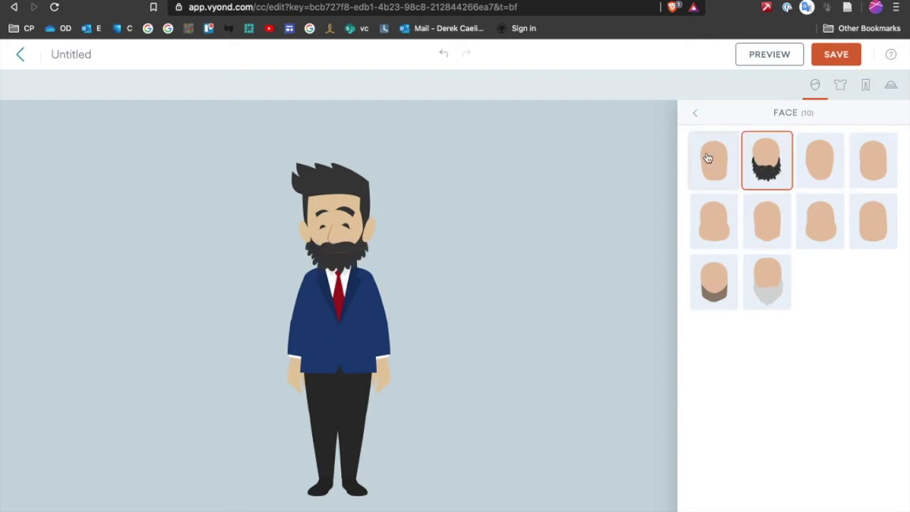
left_click(695, 113)
left_click(890, 85)
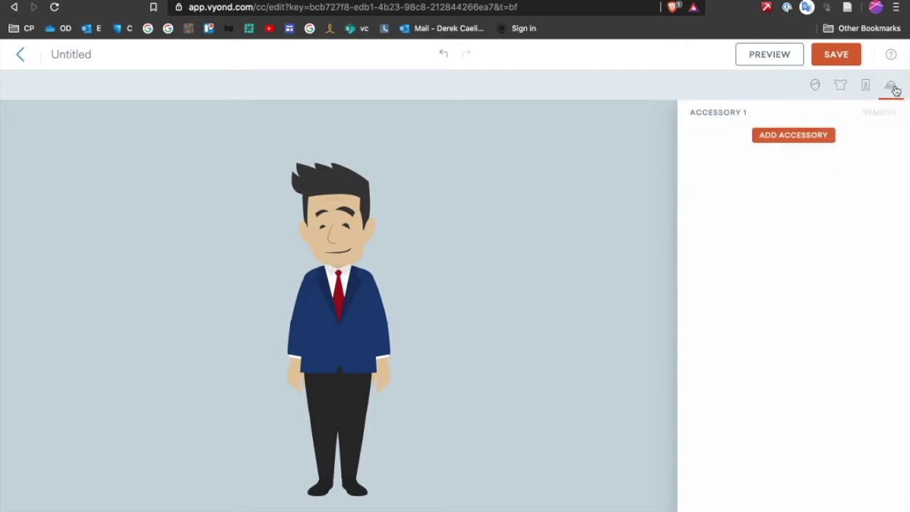
left_click(806, 136)
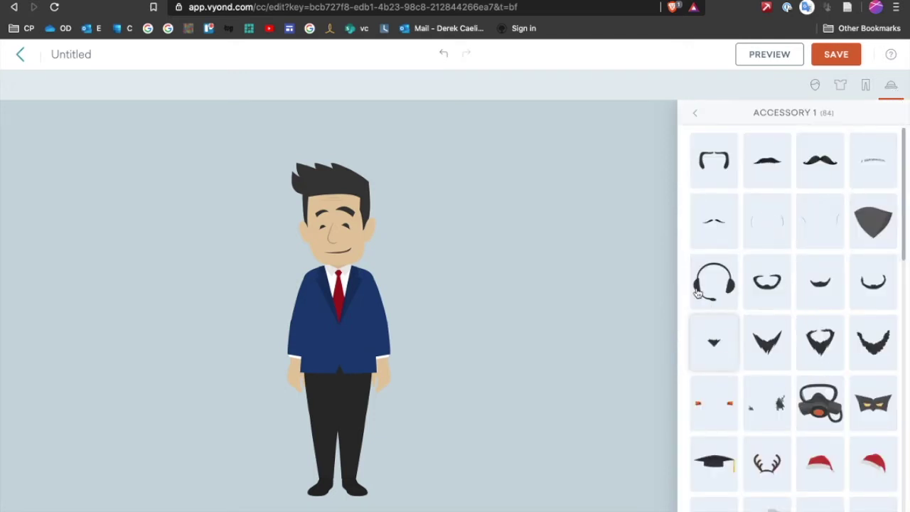
left_click(697, 118)
left_click(815, 86)
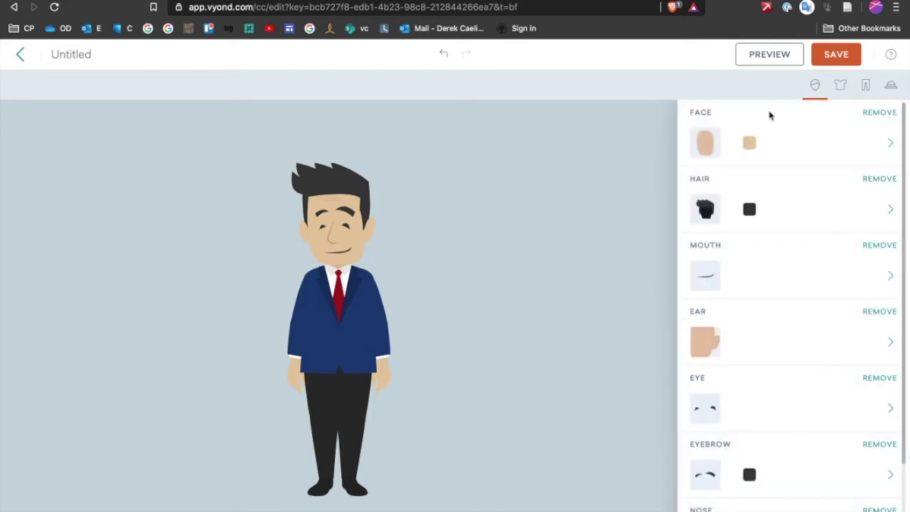
left_click(704, 151)
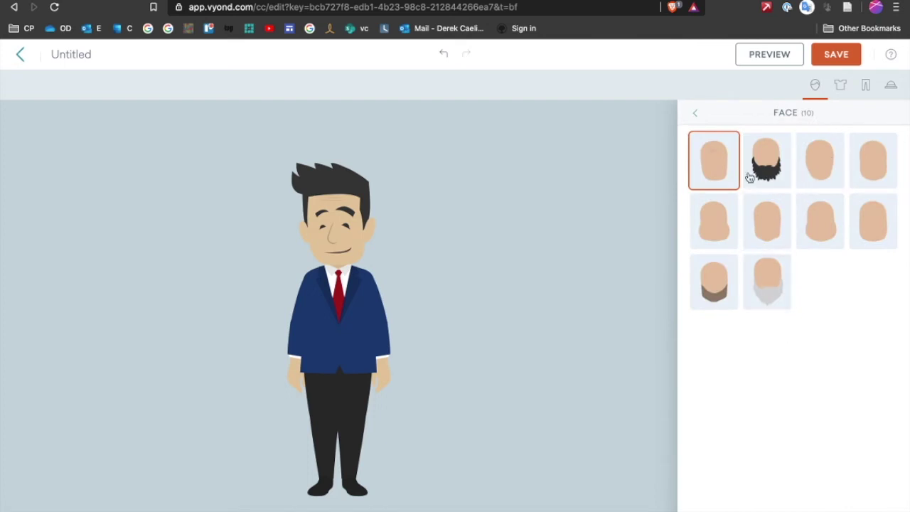
left_click(769, 151)
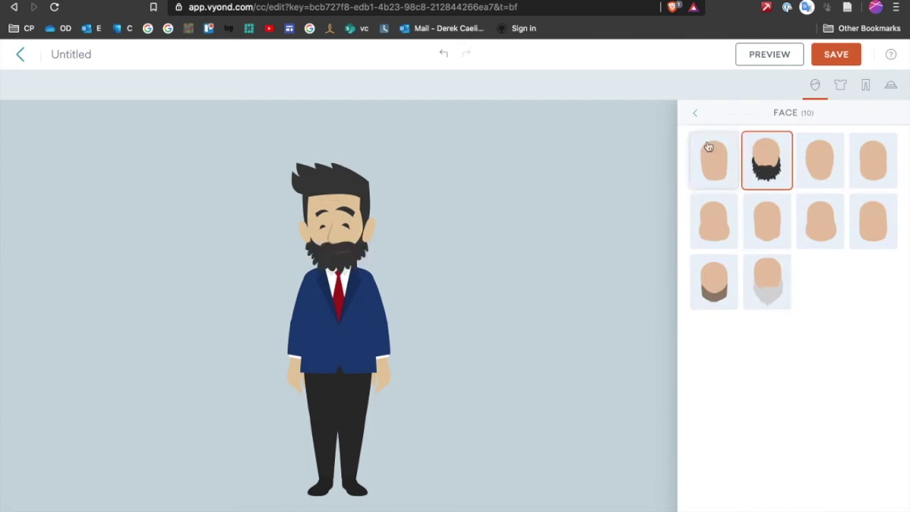
left_click(695, 113)
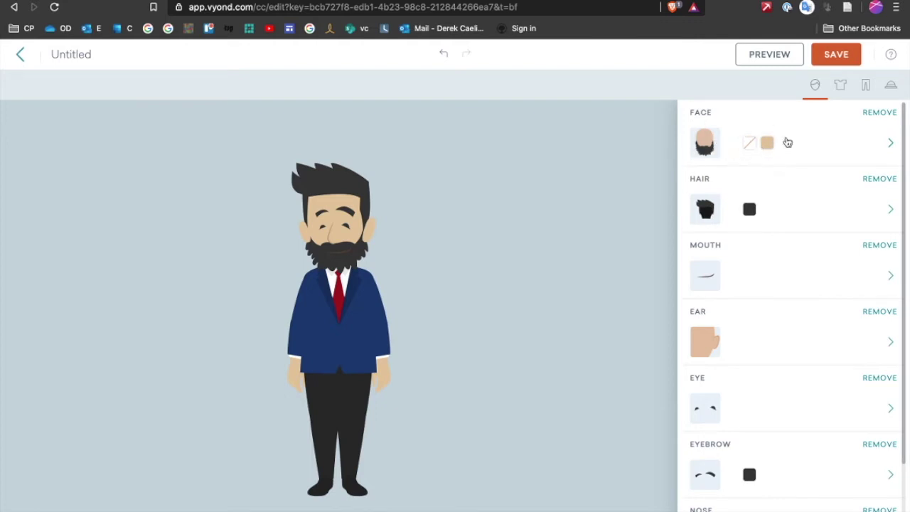
Step: Make the character's beard purple
left_click(750, 145)
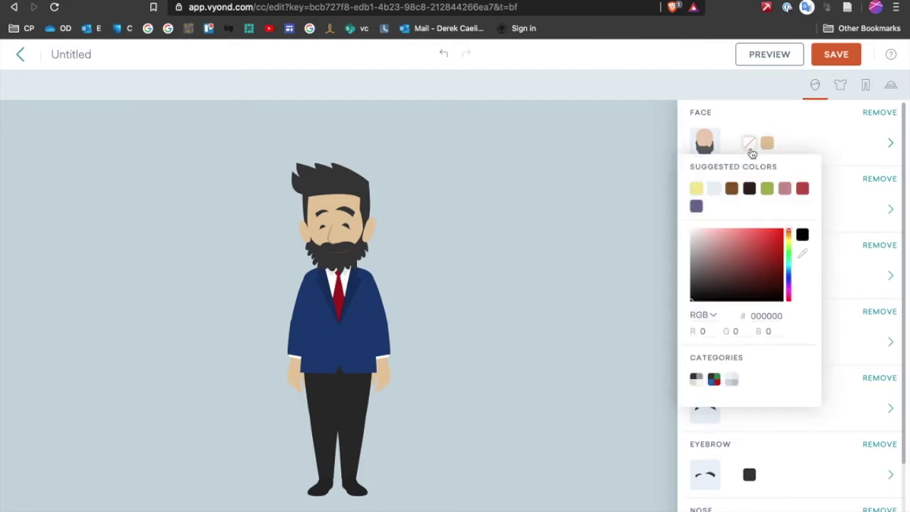
left_click(740, 136)
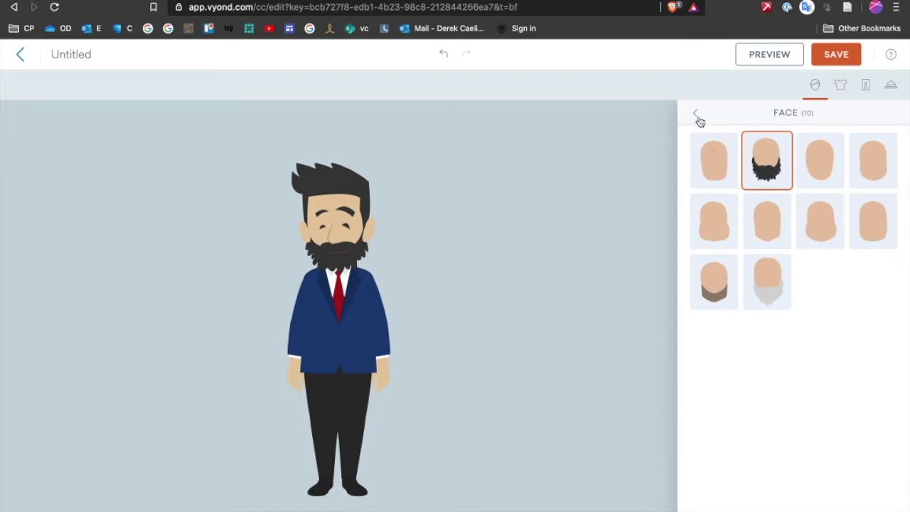
left_click(697, 116)
left_click(751, 144)
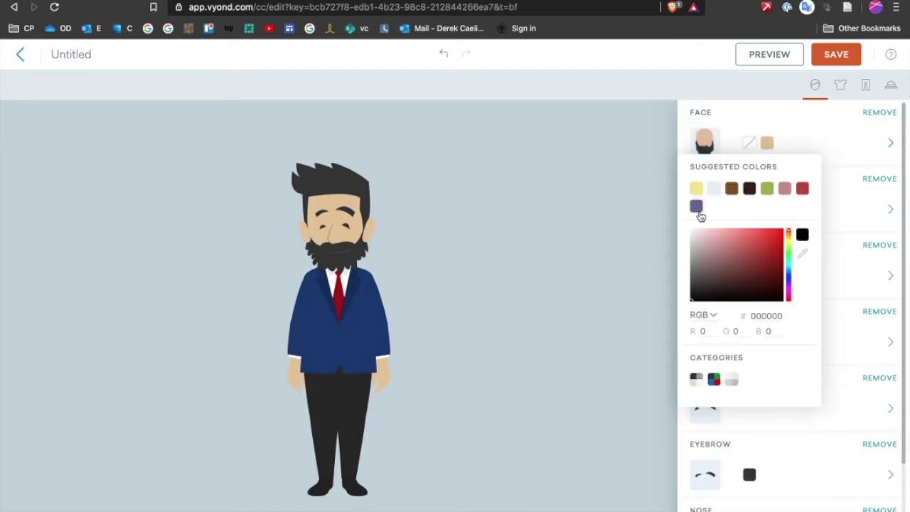
left_click(697, 207)
left_click(739, 121)
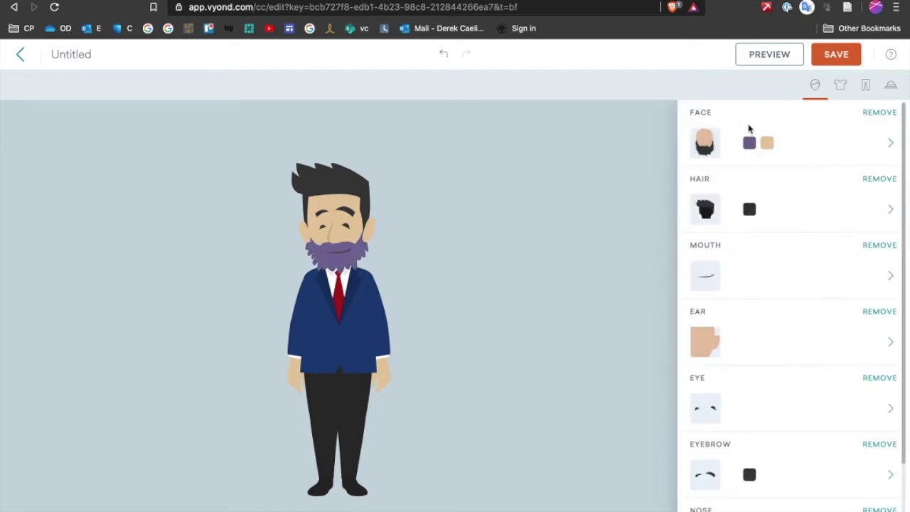
Step: Change the skin from tan to the reddish tone D36F6F using the hue slider
left_click(767, 143)
left_click(785, 187)
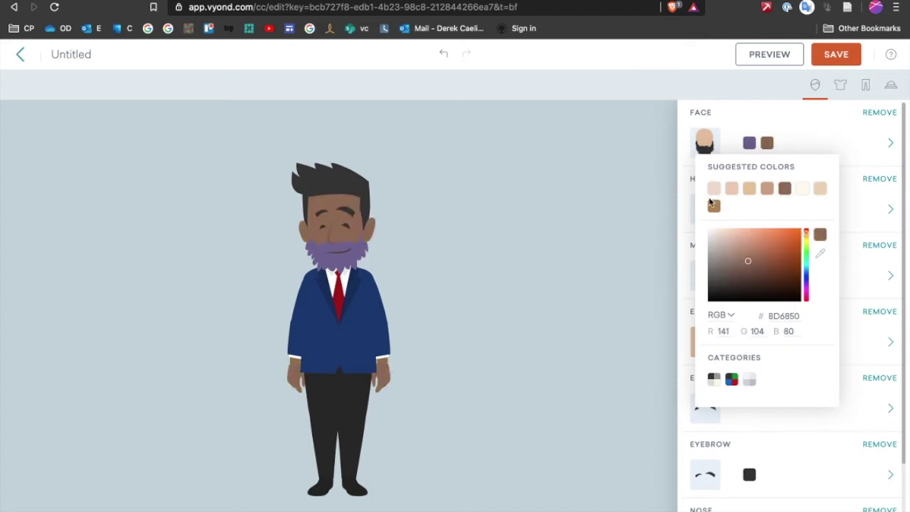
left_click(714, 205)
left_click(715, 188)
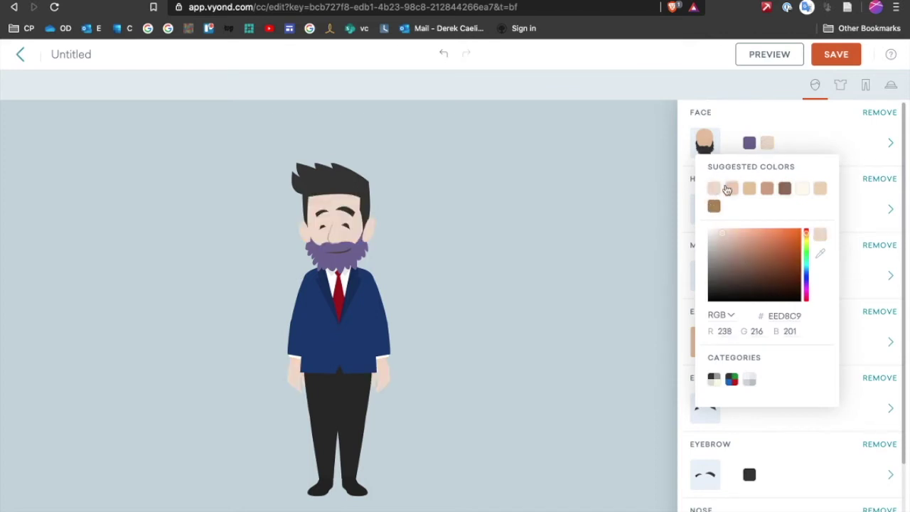
left_click(732, 188)
left_click(751, 189)
left_click(783, 190)
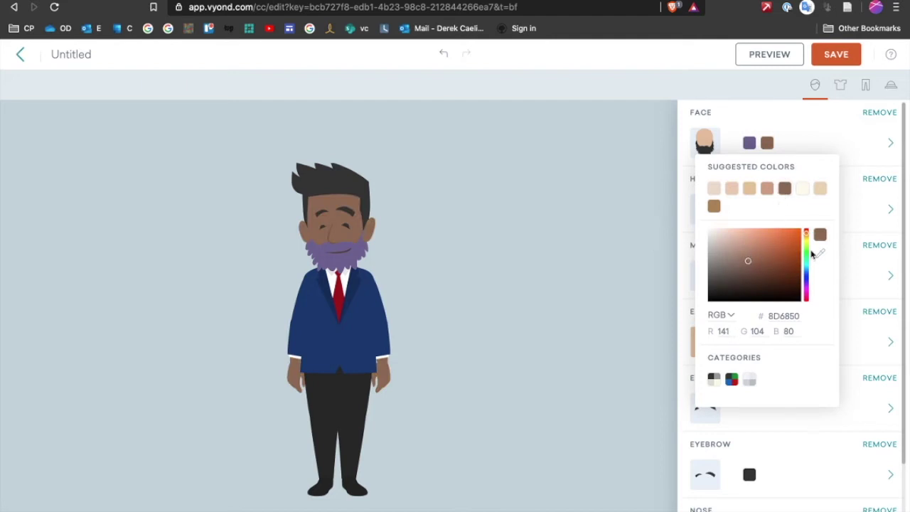
left_click(806, 279)
left_click_drag(764, 278, 751, 240)
left_click(806, 233)
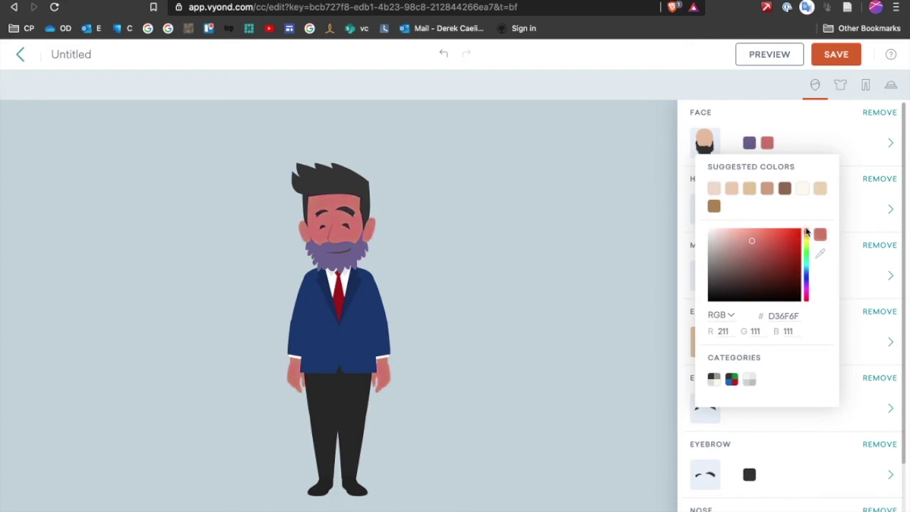
left_click(795, 127)
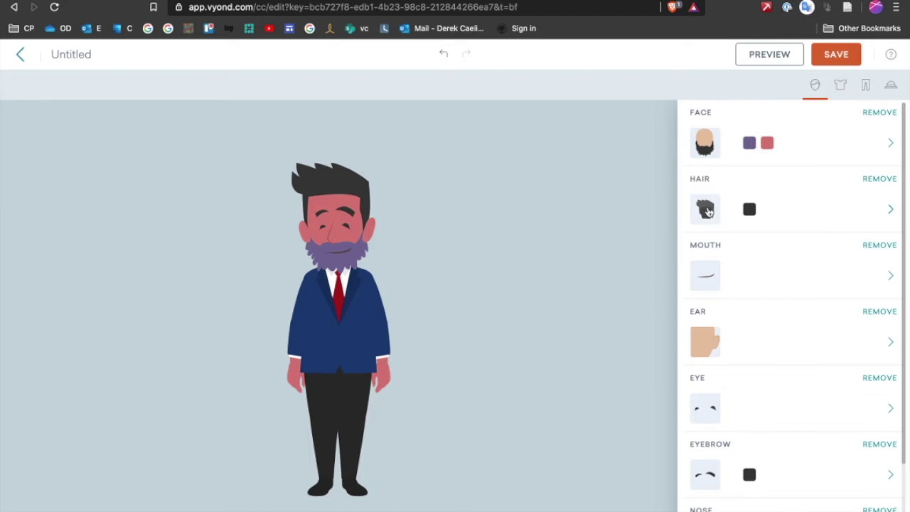
left_click(708, 212)
Step: Try spiky, afro and helmet options, then settle on short dark side-parted hair
scroll(744, 328, "down", 1)
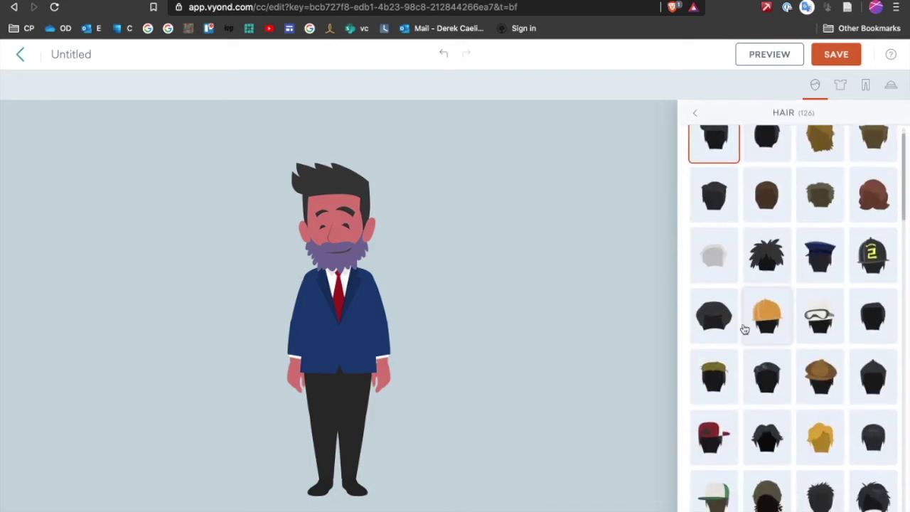
scroll(744, 329, "down", 2)
scroll(744, 329, "up", 3)
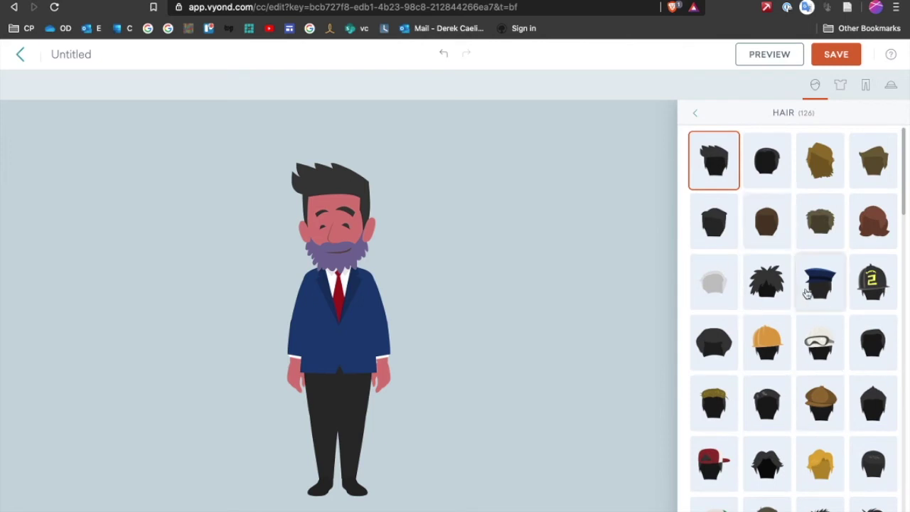
left_click(767, 288)
left_click(726, 331)
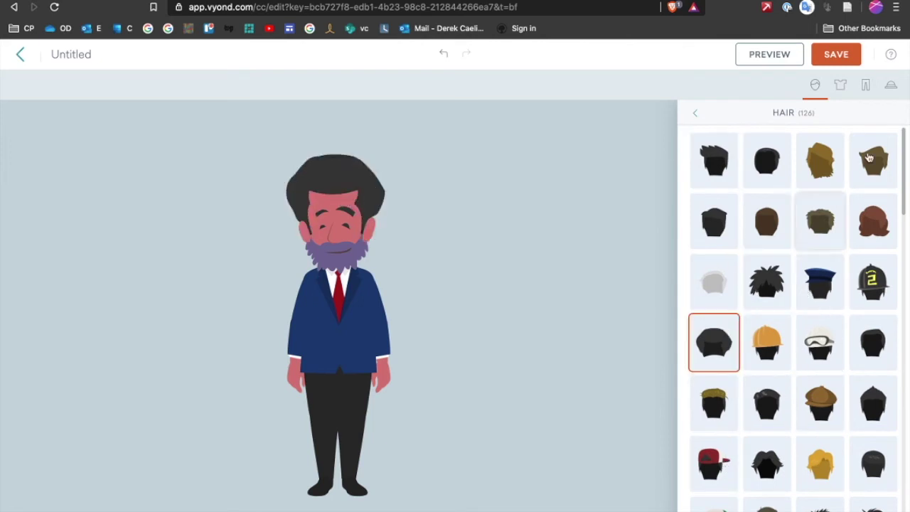
left_click(872, 288)
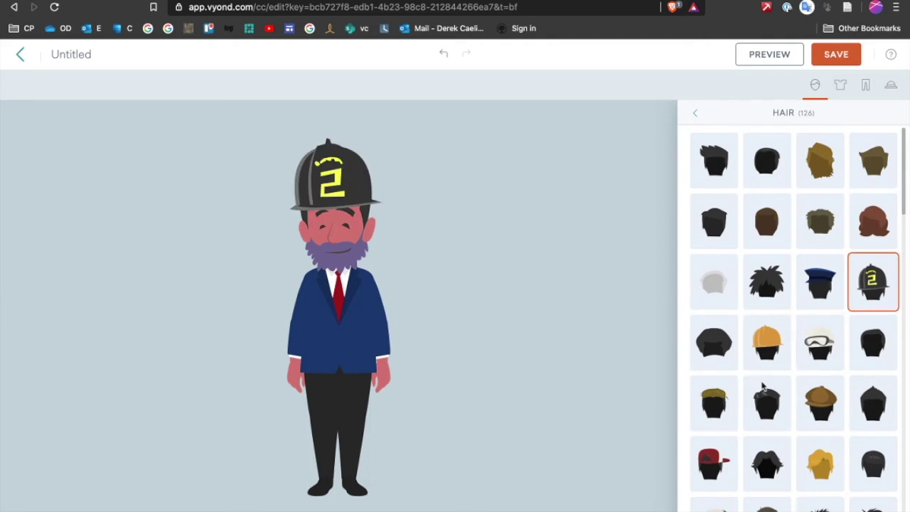
left_click(771, 169)
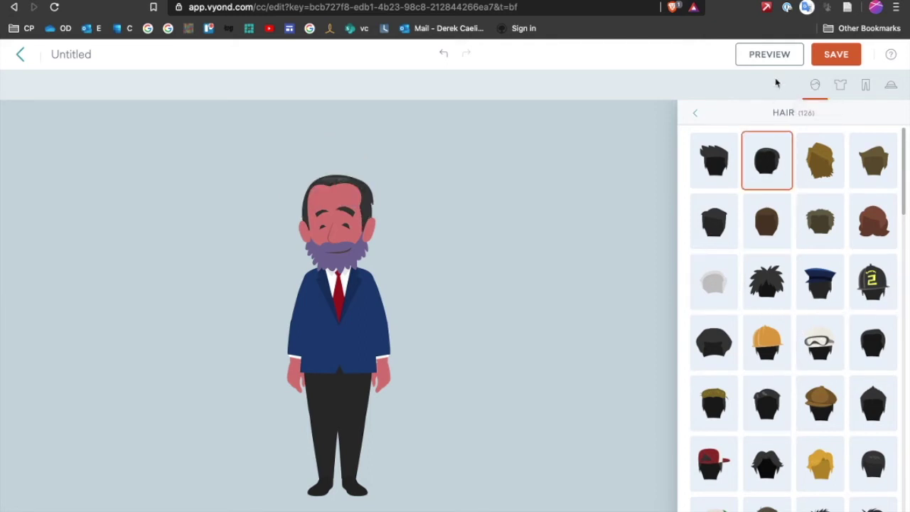
Step: Open the accessory catalogue and scroll through the hat options
left_click(893, 85)
left_click(804, 137)
scroll(796, 356, "down", 5)
scroll(796, 355, "down", 2)
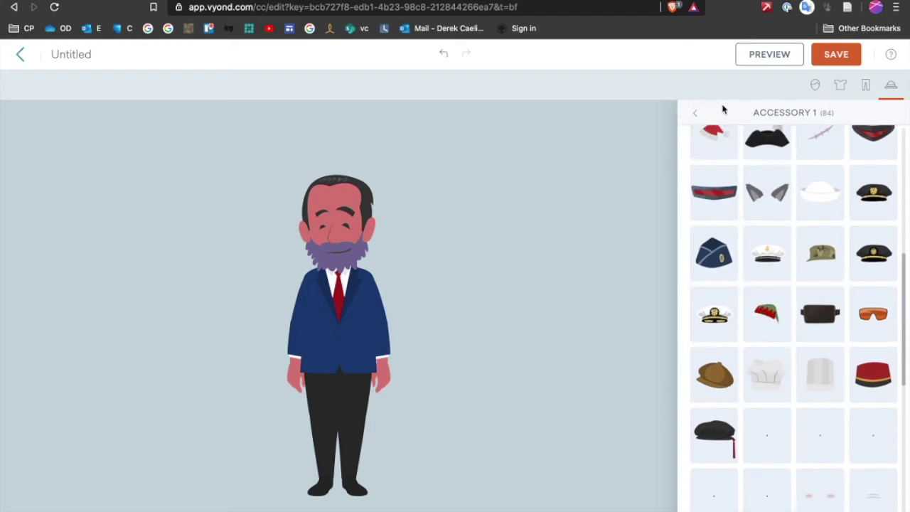
Step: Give the character ears with small gold earrings
left_click(695, 116)
left_click(816, 84)
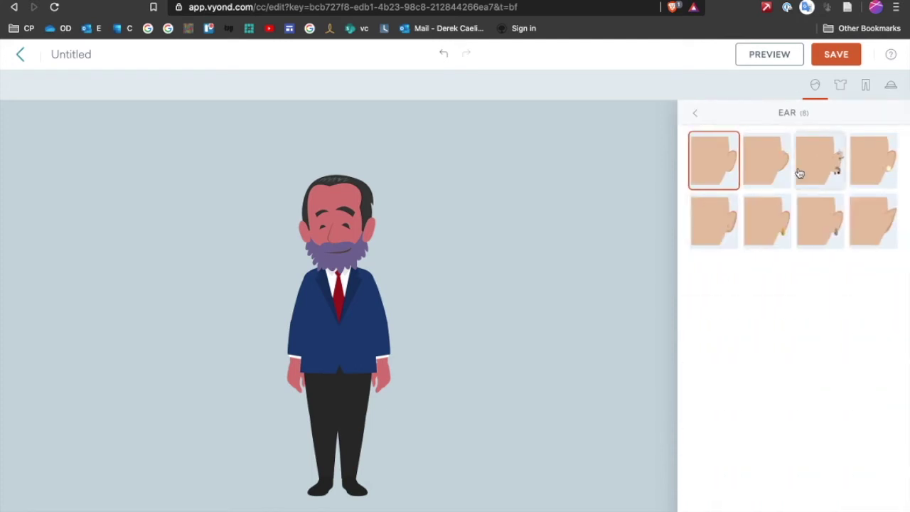
left_click(830, 176)
left_click(845, 175)
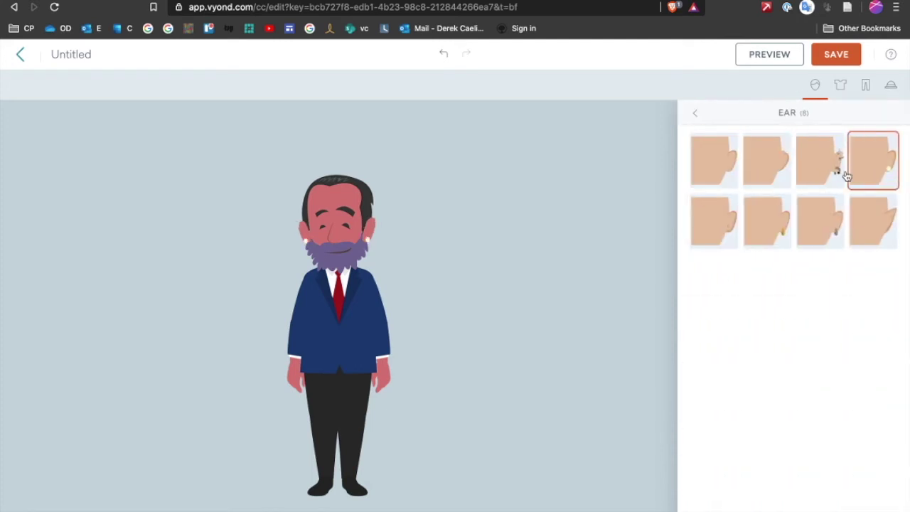
left_click(693, 113)
Step: Try several eye styles and give the character narrow half-closed eyes
scroll(737, 309, "down", 2)
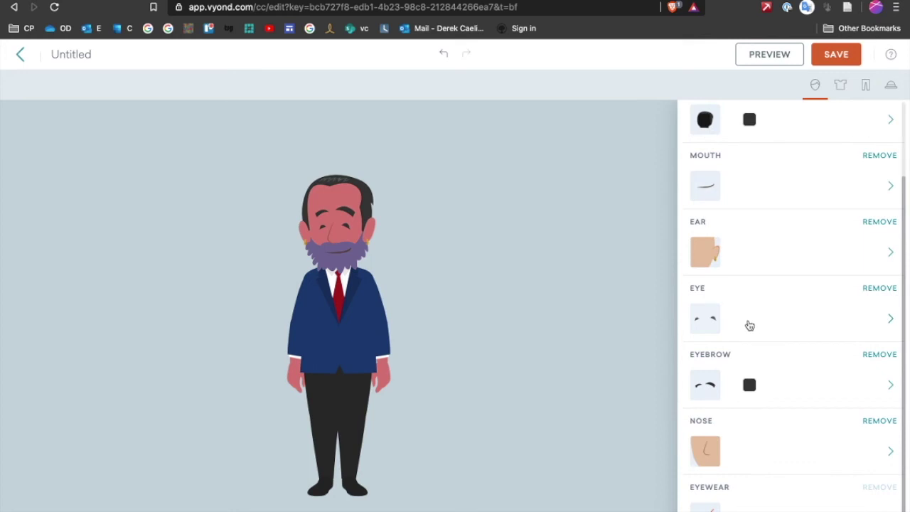
left_click(749, 325)
left_click(768, 186)
left_click(831, 214)
left_click(818, 301)
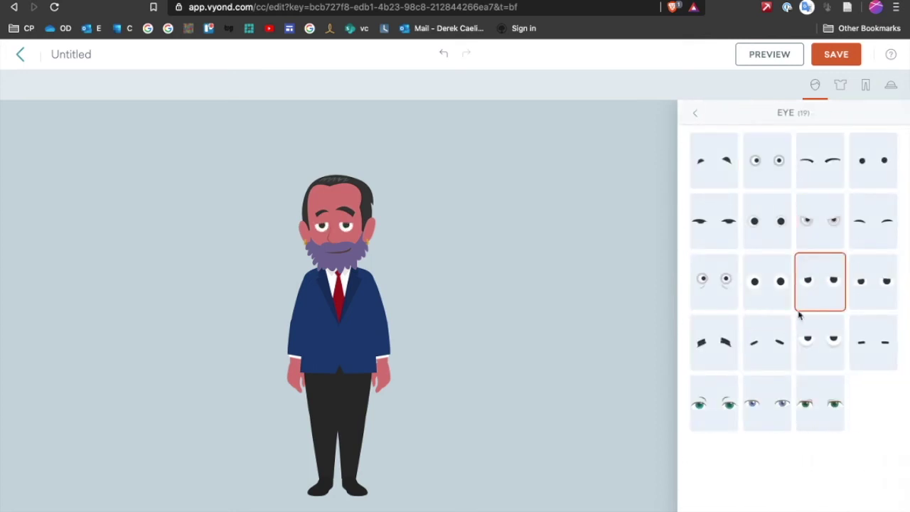
left_click(727, 219)
left_click(698, 113)
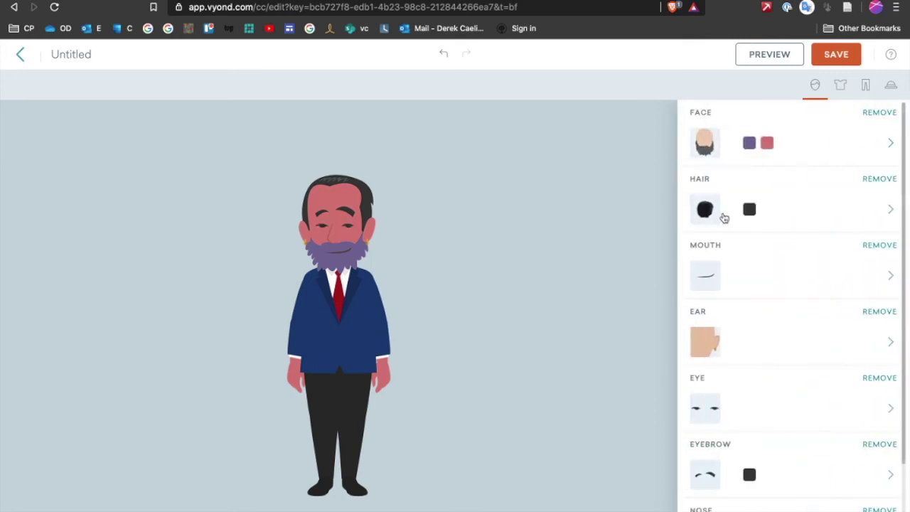
scroll(726, 427, "down", 2)
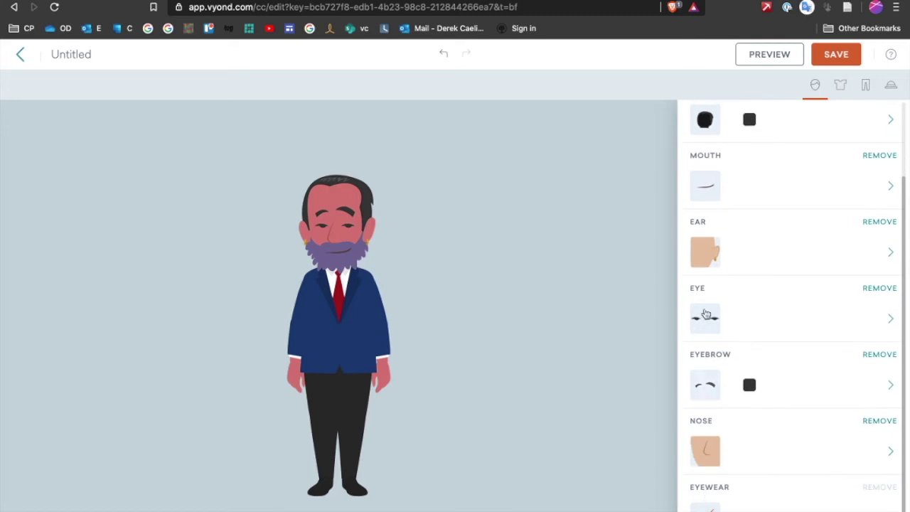
left_click(706, 186)
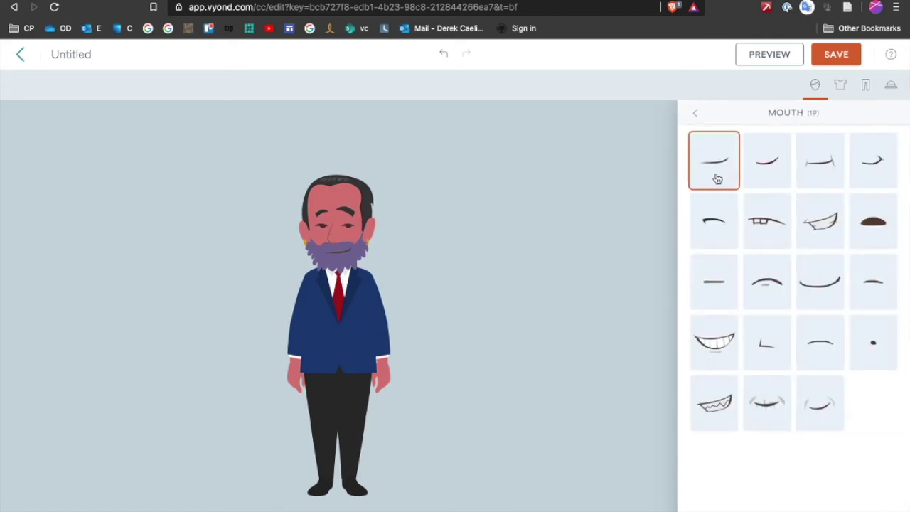
Step: Try a toothy smile and wide grin, then switch the eyes to round white eyes
left_click(813, 236)
left_click(715, 345)
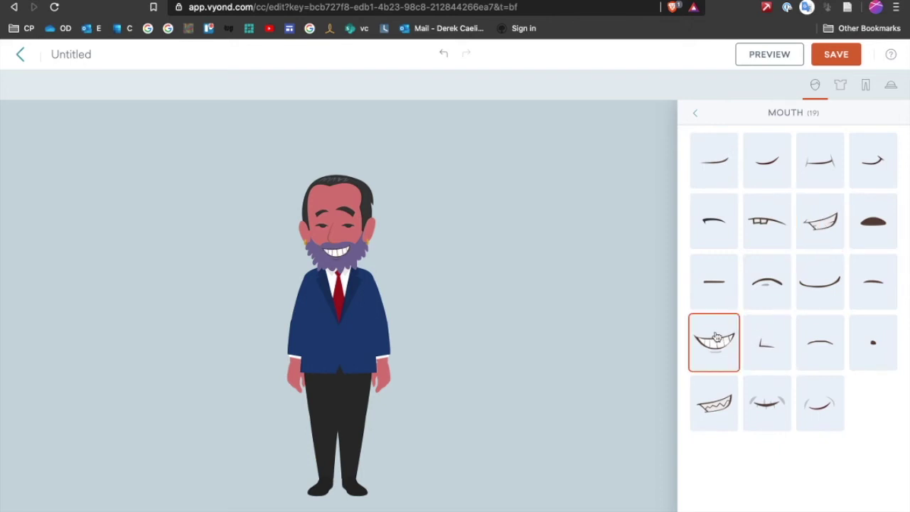
left_click(695, 113)
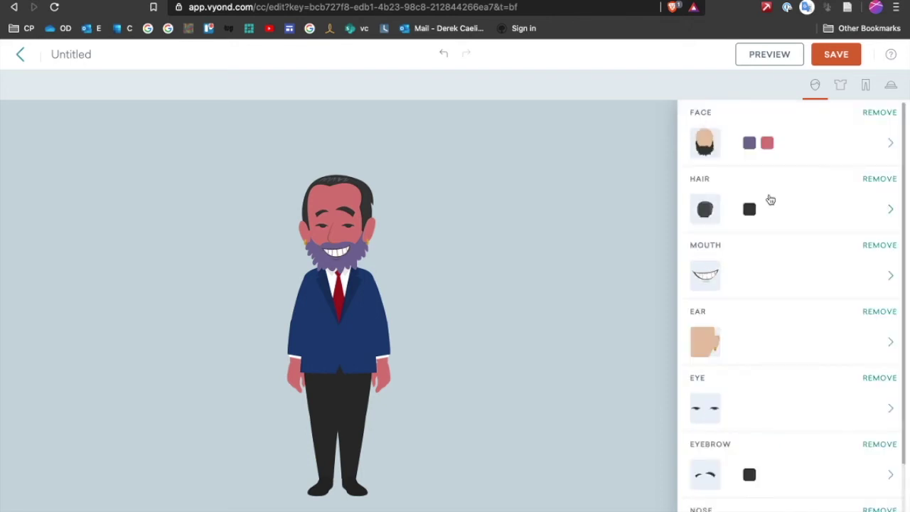
scroll(767, 205, "down", 1)
left_click(741, 332)
left_click(768, 302)
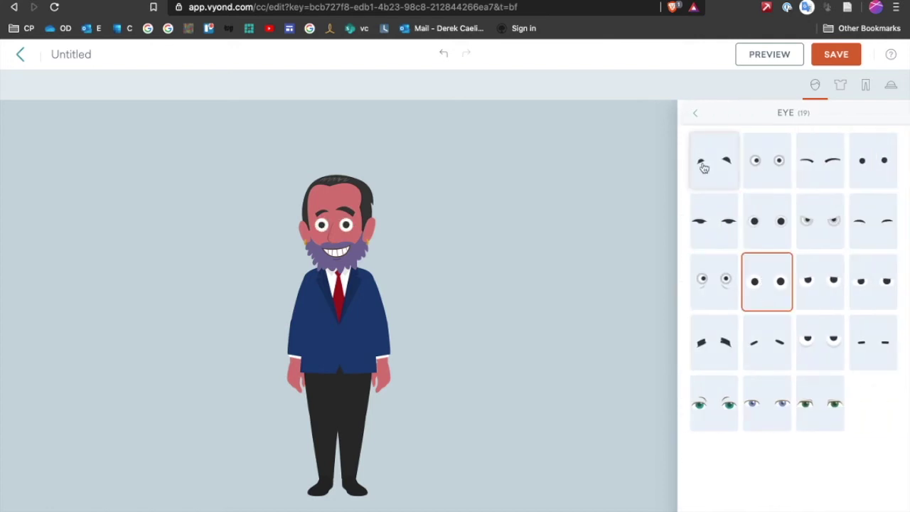
left_click(697, 115)
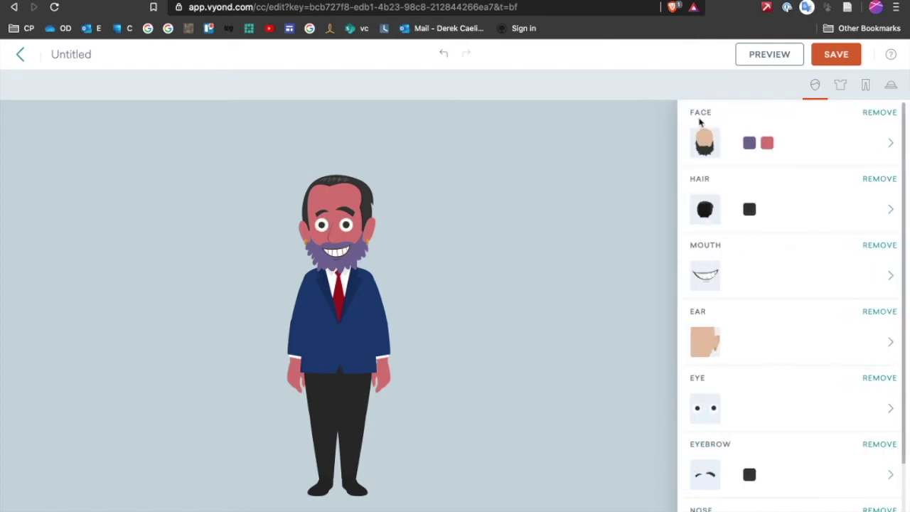
Step: Compare several mouth shapes and settle on the gentle smiling mouth
left_click(768, 278)
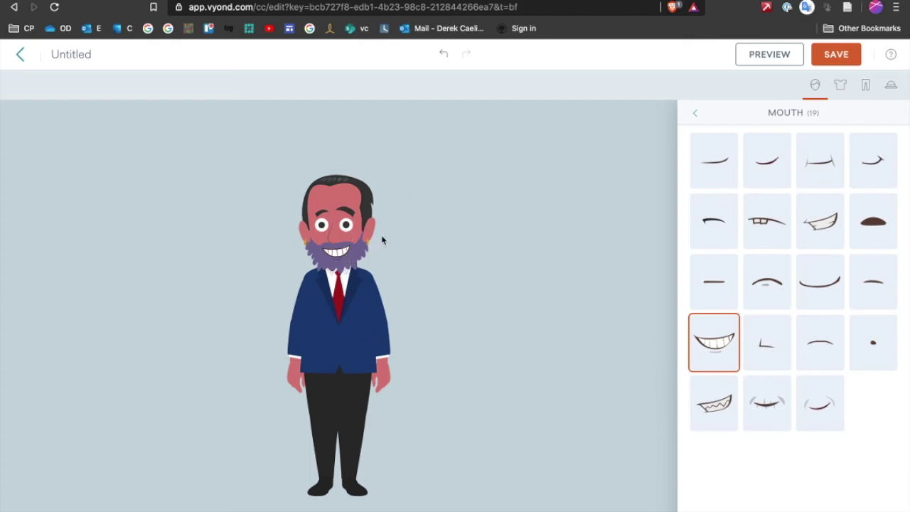
left_click(705, 164)
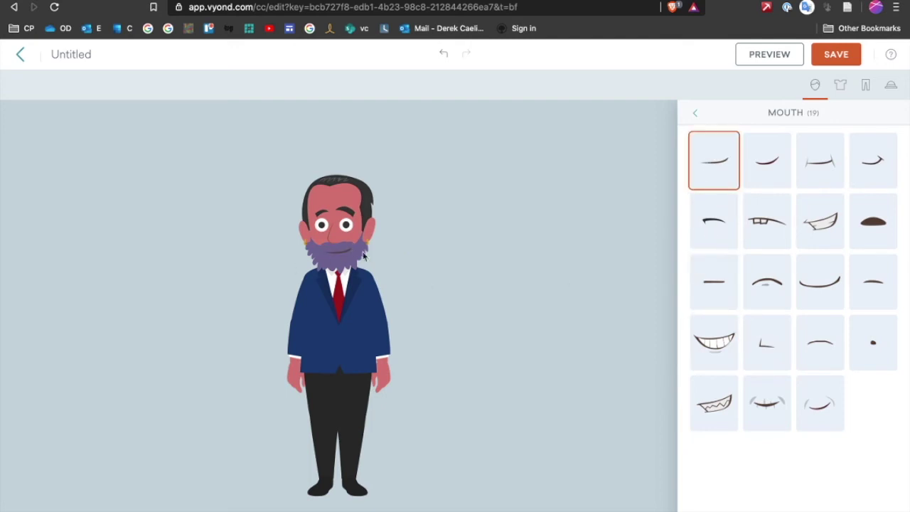
left_click(714, 280)
left_click(770, 165)
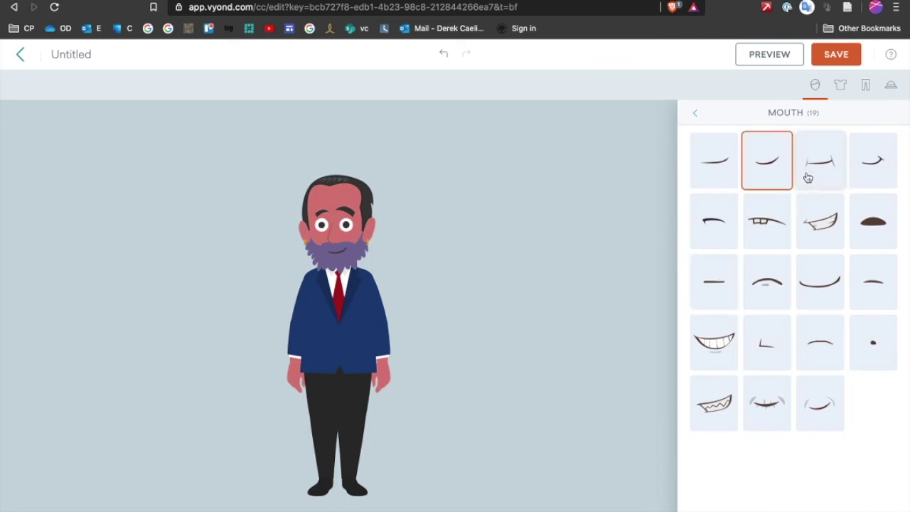
left_click(861, 171)
left_click(717, 283)
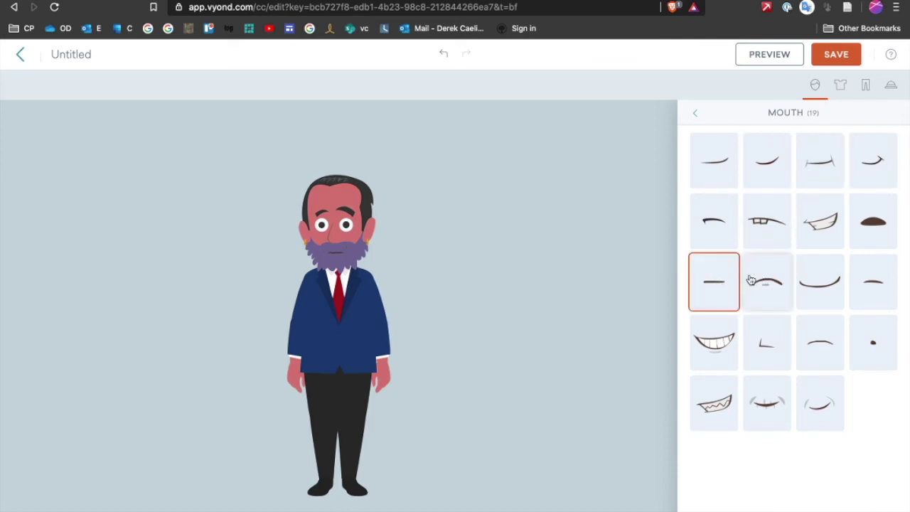
left_click(866, 279)
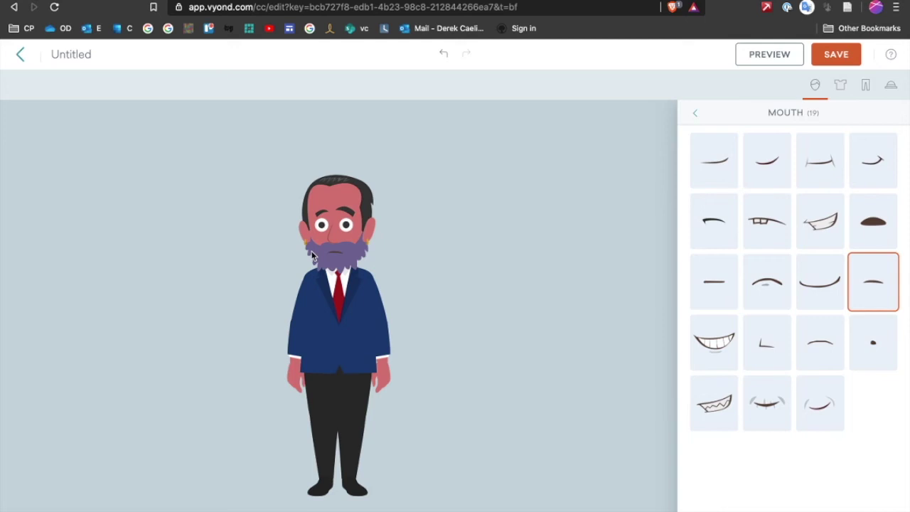
left_click(772, 165)
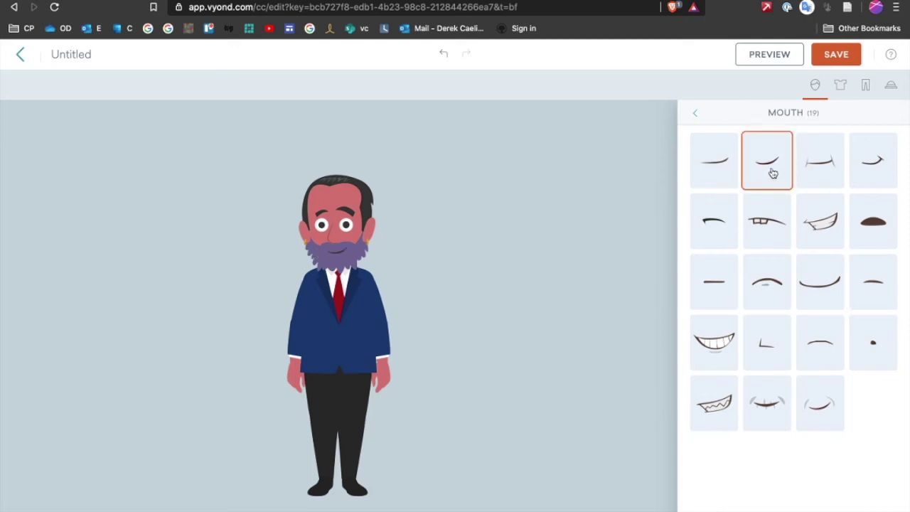
left_click(696, 114)
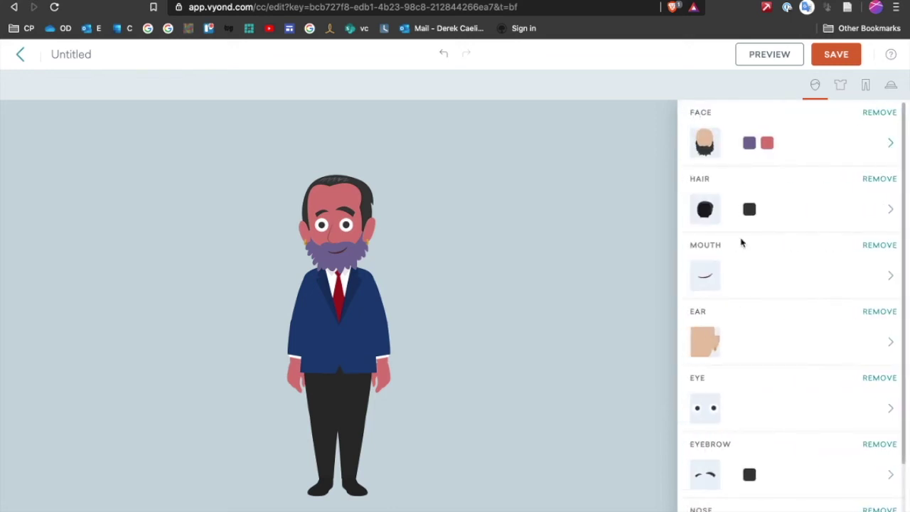
Step: Put round dark sunglasses on the character from the Eyewear options
scroll(754, 359, "down", 2)
scroll(755, 360, "down", 1)
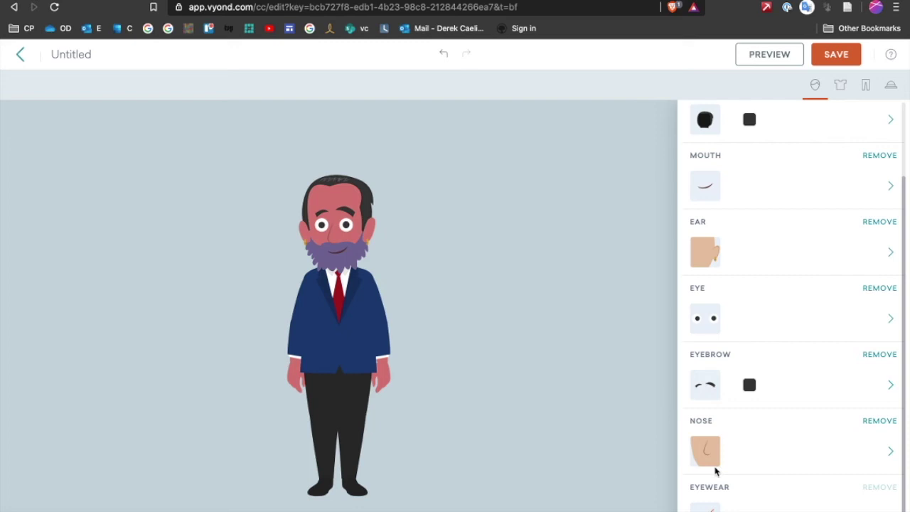
left_click(711, 502)
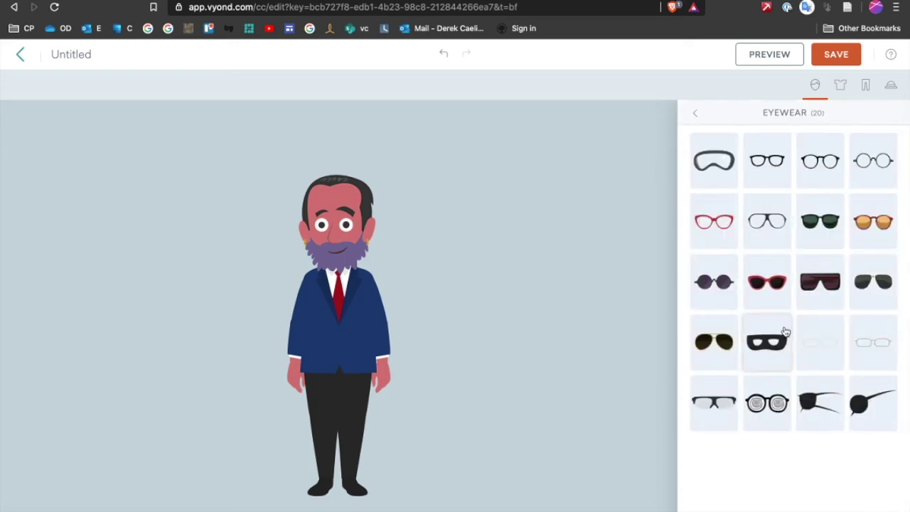
left_click(715, 283)
left_click(841, 84)
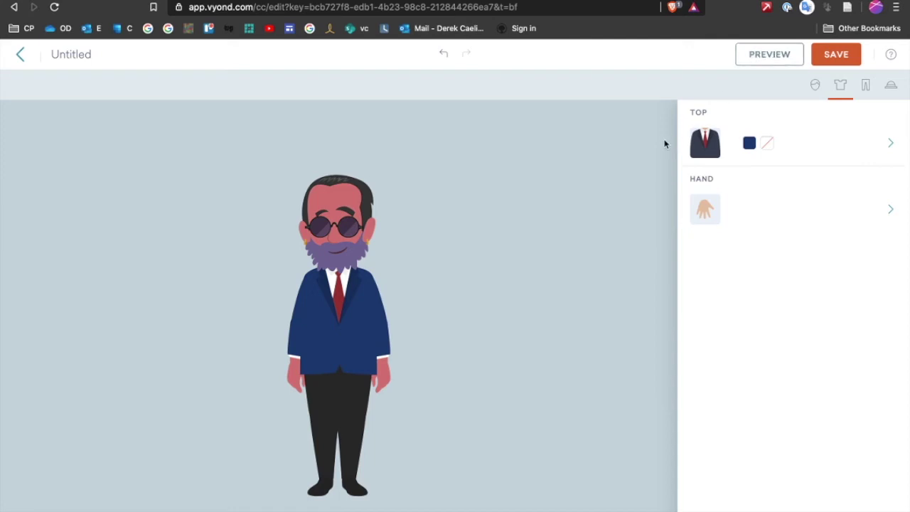
Step: Browse the 224 tops and dress the character in the red plaid short-sleeved shirt
left_click(697, 128)
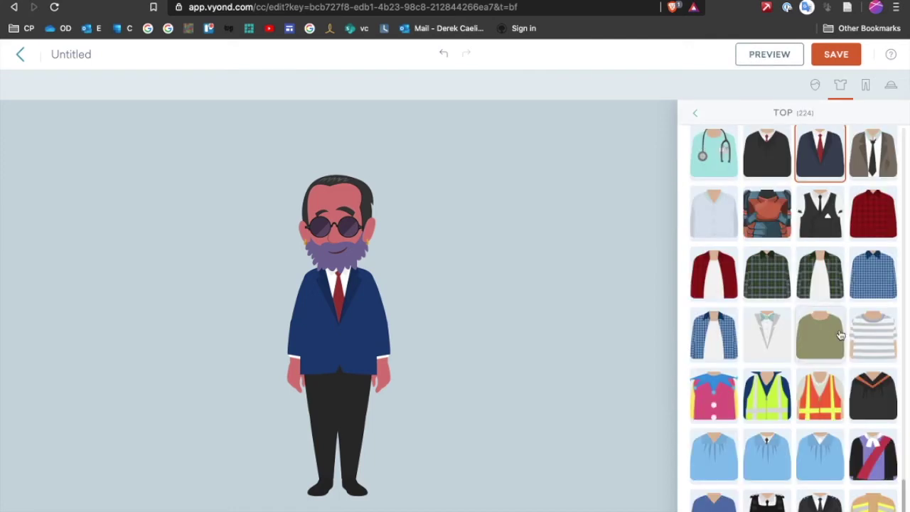
scroll(841, 335, "down", 5)
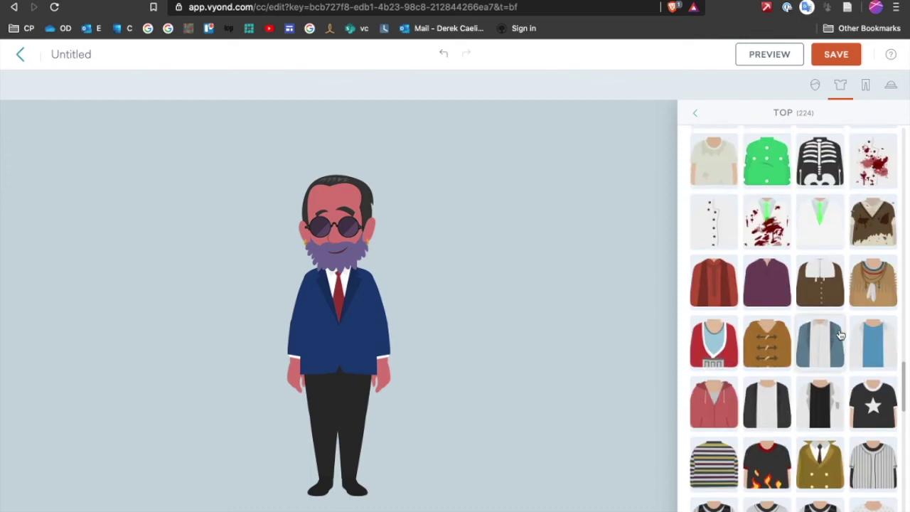
scroll(840, 335, "down", 5)
scroll(841, 335, "down", 5)
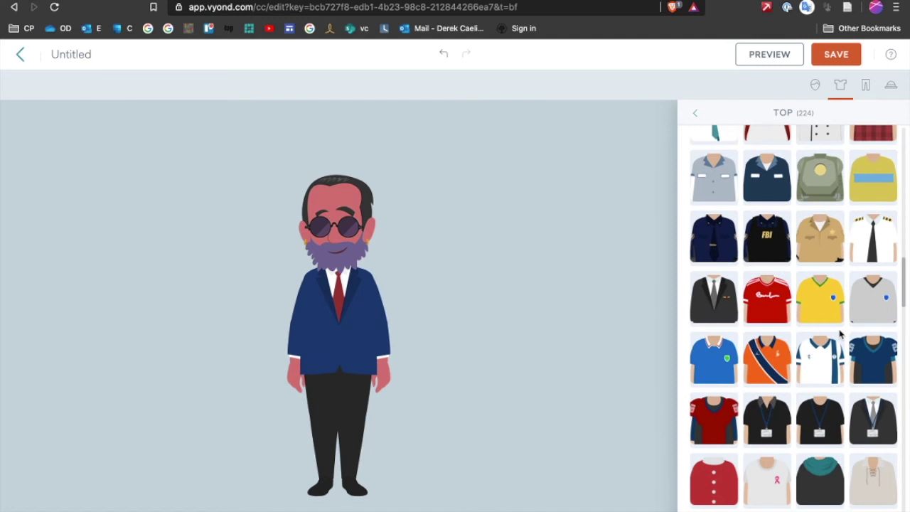
scroll(796, 266, "up", 3)
scroll(796, 266, "up", 3)
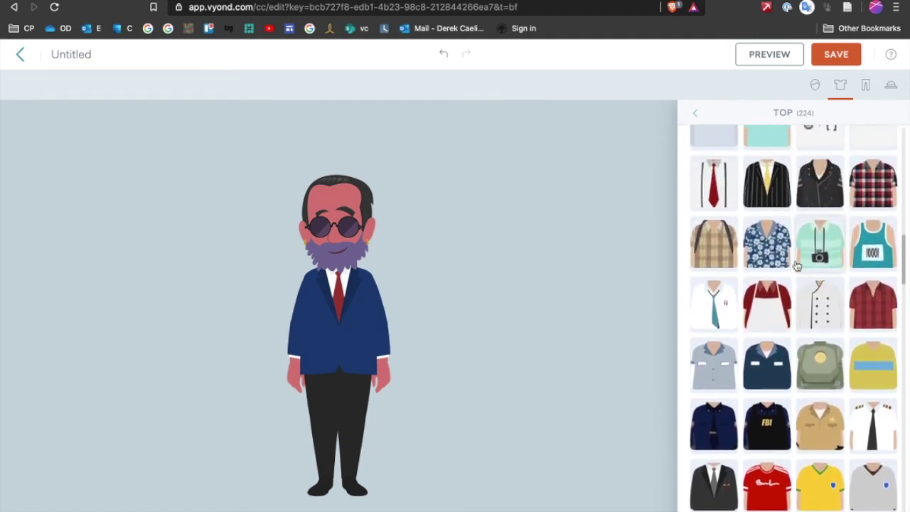
scroll(797, 266, "up", 5)
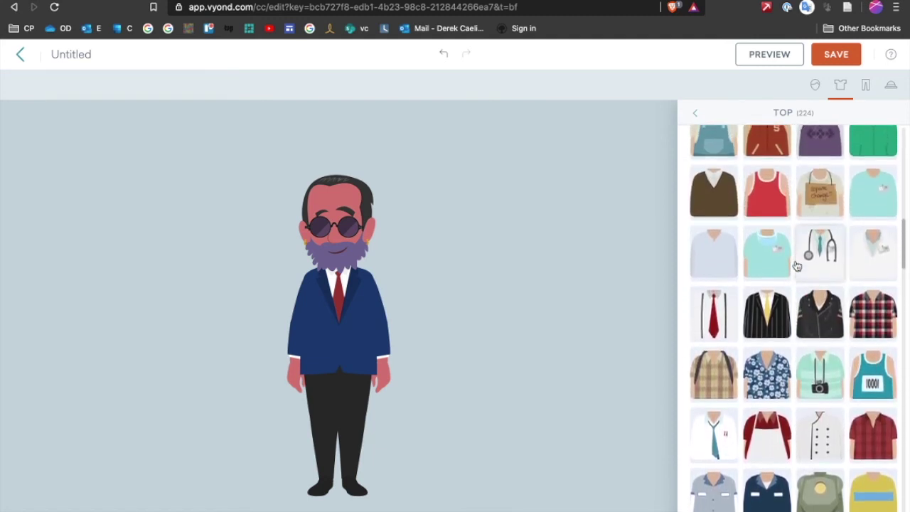
scroll(784, 265, "up", 8)
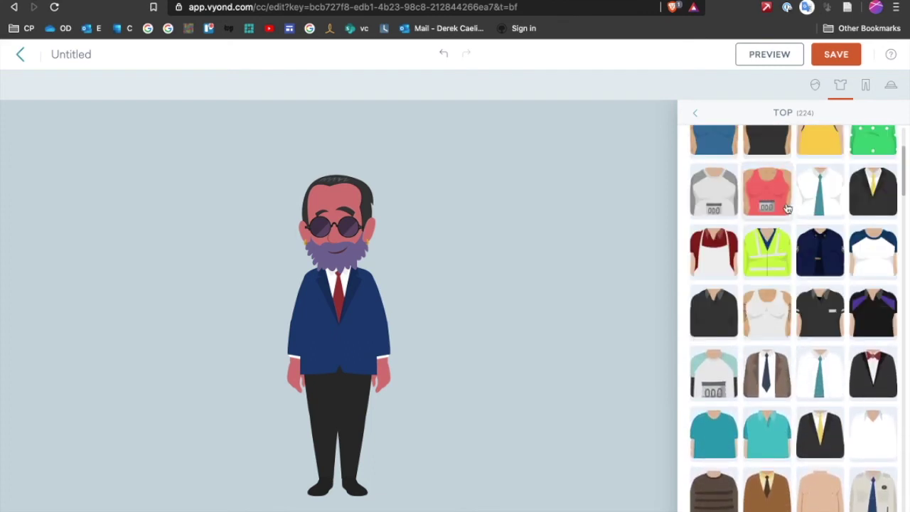
scroll(796, 199, "up", 4)
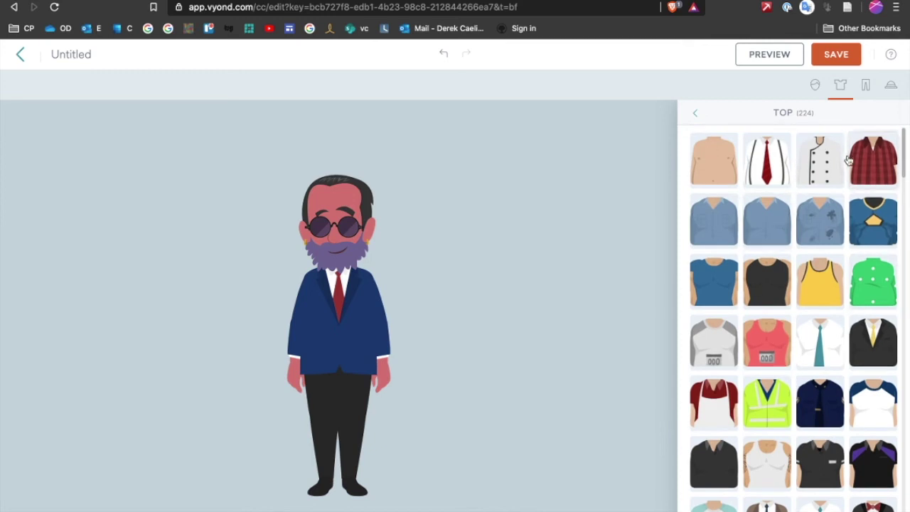
left_click(873, 160)
Step: Recolour the plaid shirt blue, with its second colour set to bright yellow F9FF00
left_click(695, 114)
left_click(757, 146)
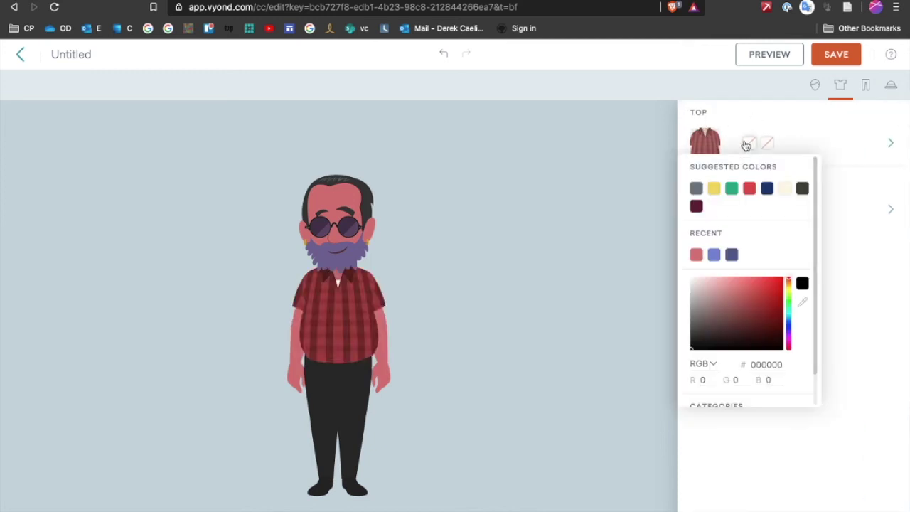
left_click(715, 189)
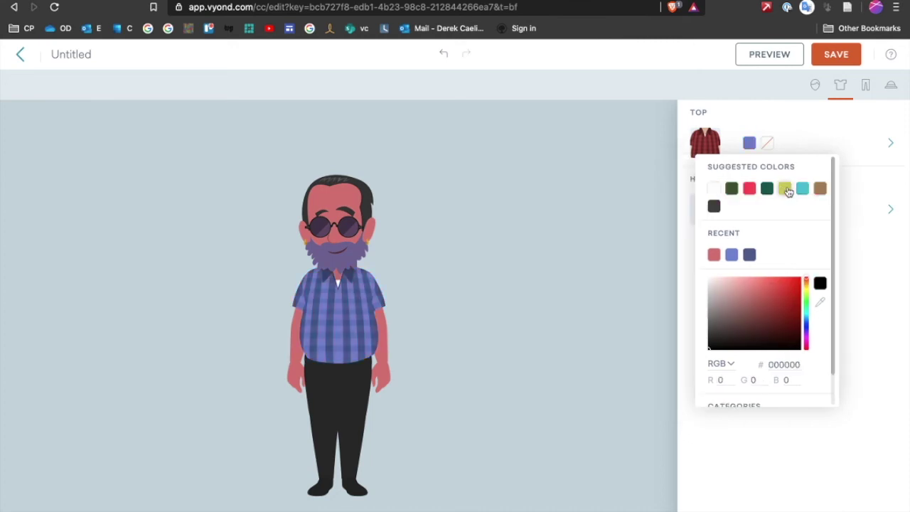
left_click(786, 189)
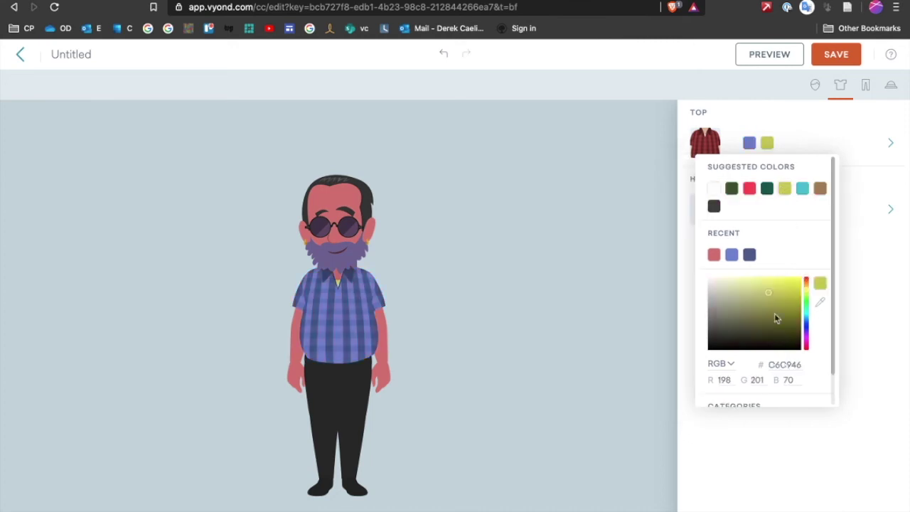
mouse_move(776, 318)
left_mouse_down()
mouse_move(803, 260)
mouse_move(766, 325)
mouse_move(844, 215)
left_mouse_up()
left_click(843, 213)
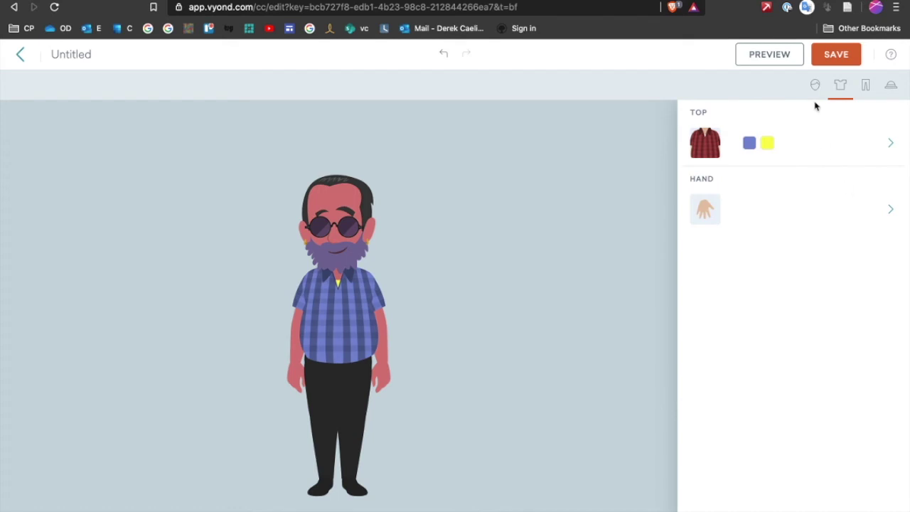
Step: Browse the full list of tops, then close it, keeping the blue plaid short-sleeved shirt
left_click(793, 143)
scroll(746, 263, "down", 5)
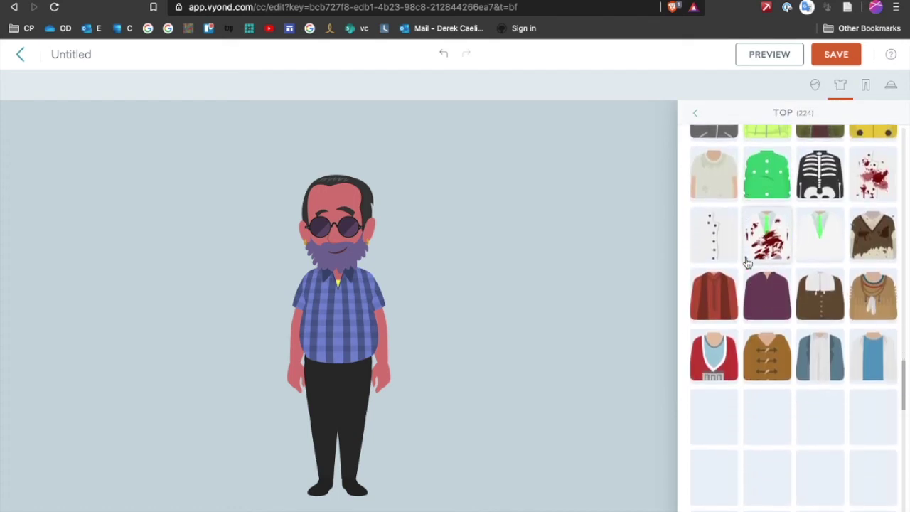
scroll(733, 285, "down", 10)
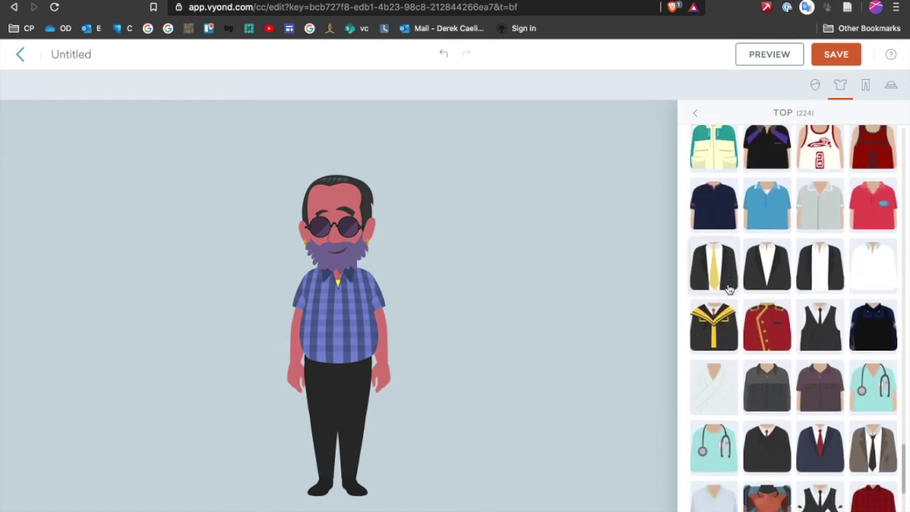
scroll(729, 288, "down", 2)
scroll(729, 288, "up", 6)
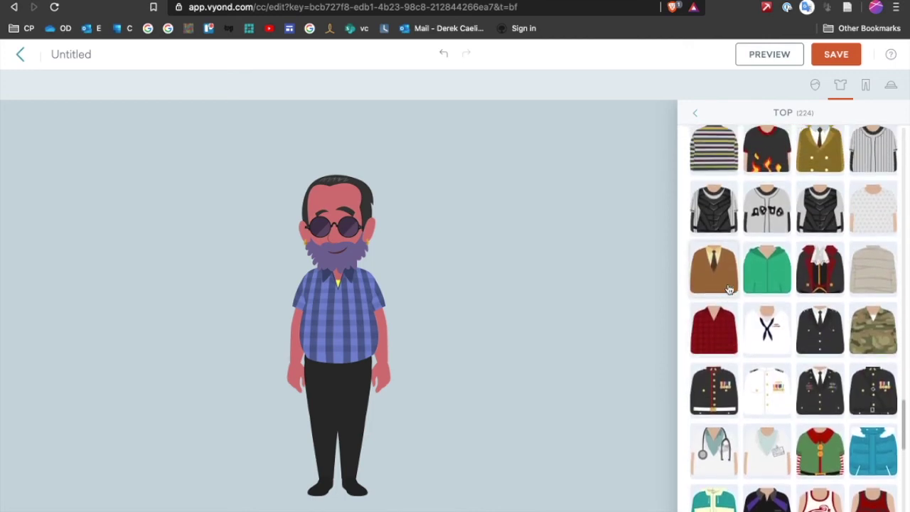
scroll(729, 289, "up", 5)
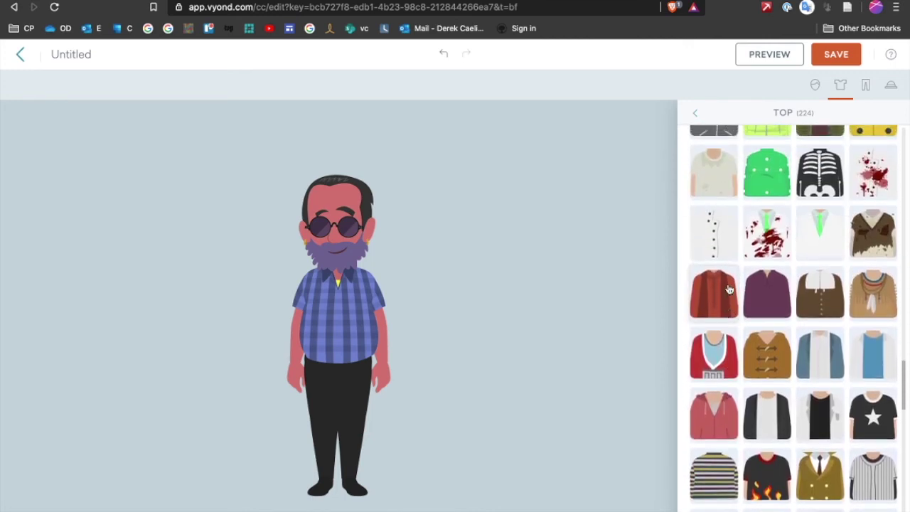
scroll(729, 290, "up", 5)
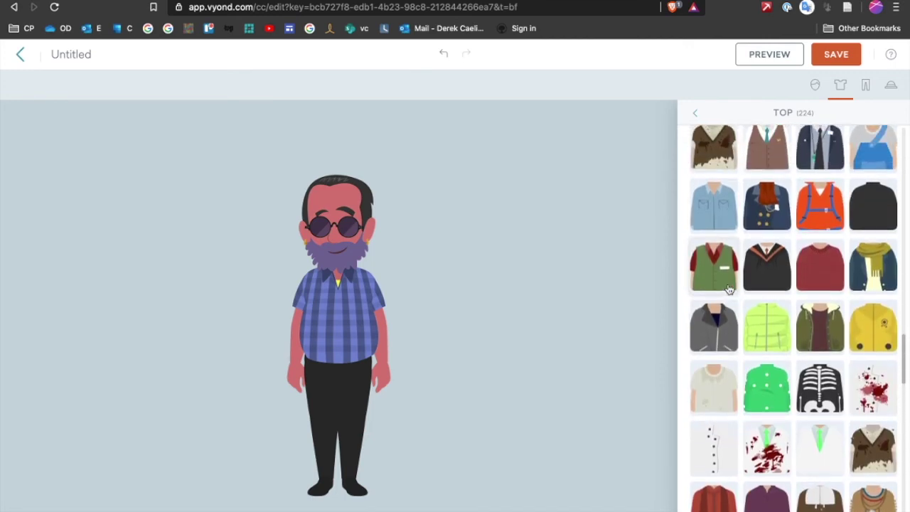
scroll(729, 289, "up", 6)
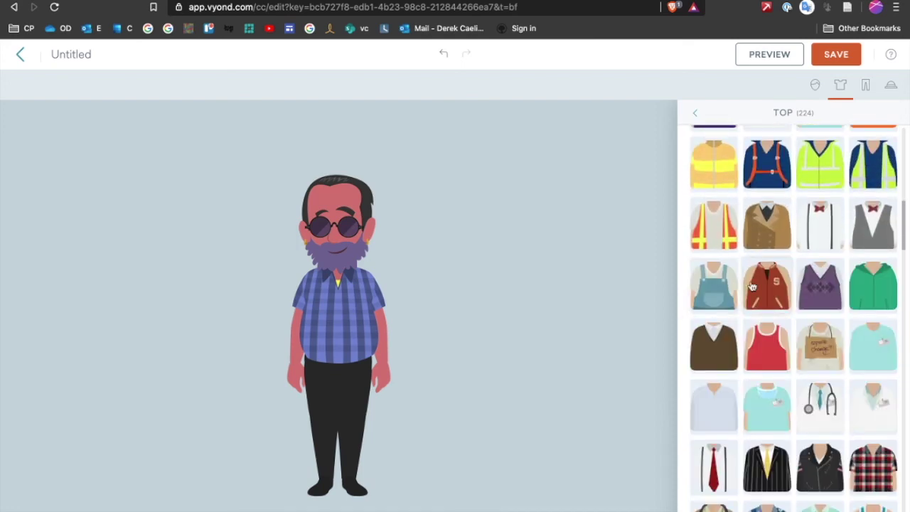
scroll(752, 286, "up", 5)
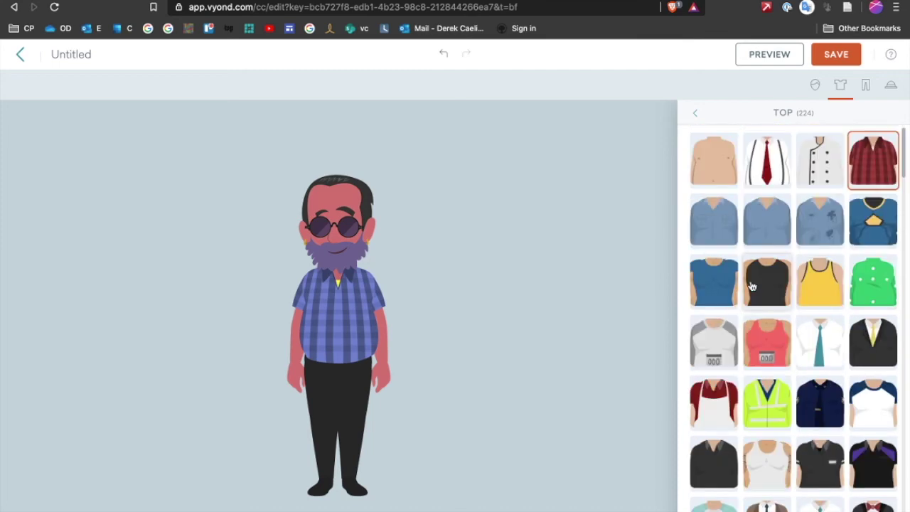
scroll(759, 160, "down", 1)
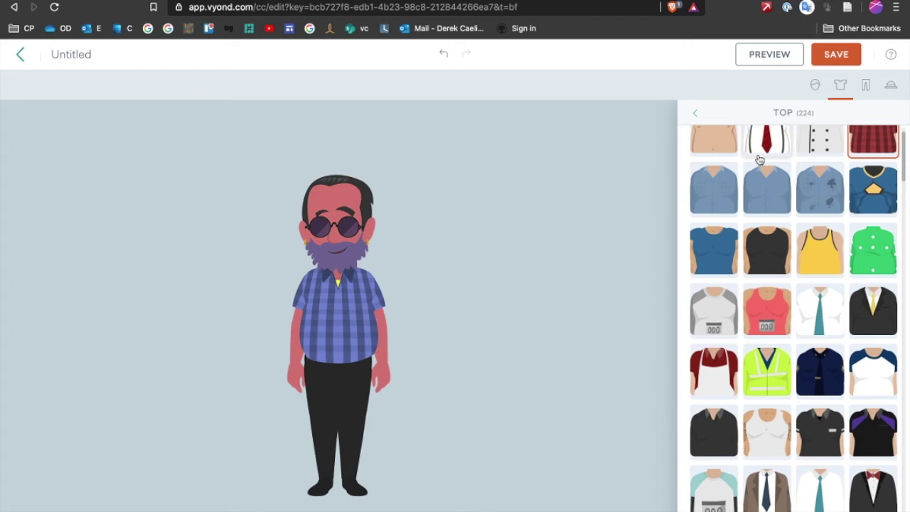
left_click(840, 87)
Step: Try several skirts from the 80 bottoms, settling on the long skirt over orange leggings
left_click(864, 91)
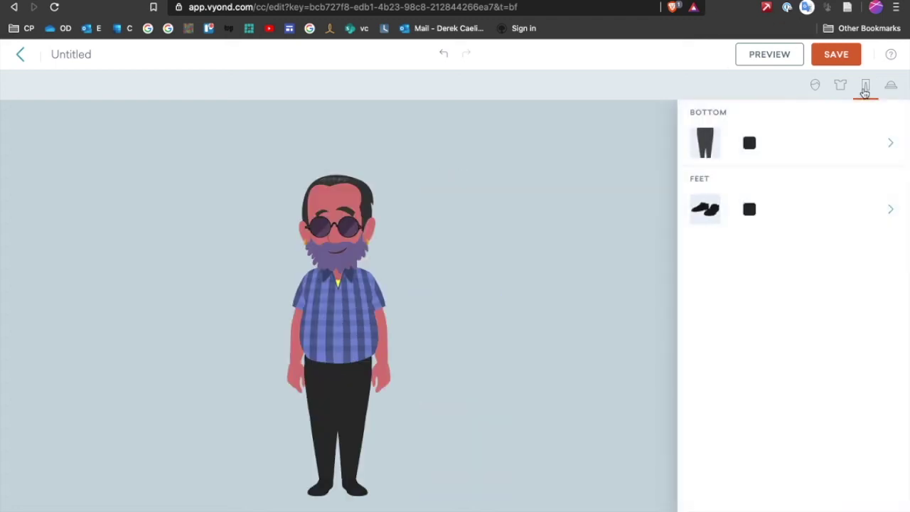
left_click(721, 140)
scroll(729, 226, "down", 10)
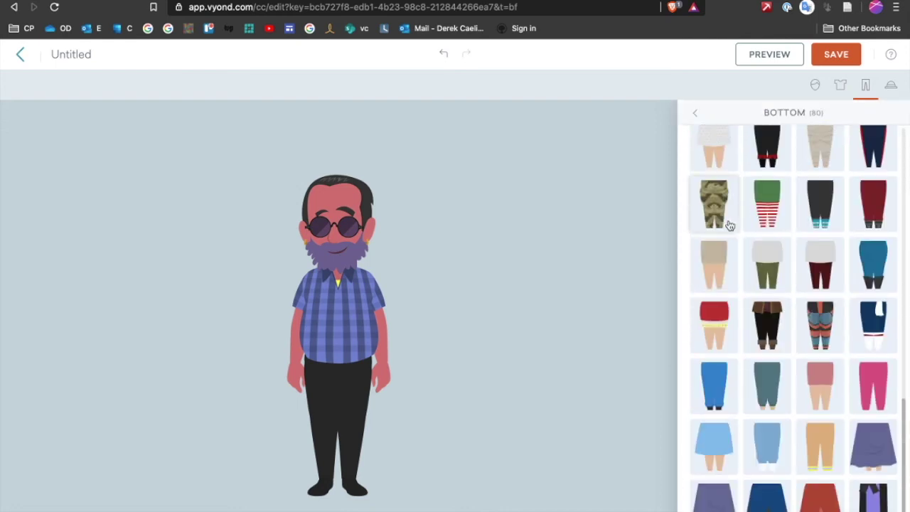
scroll(725, 328, "up", 2)
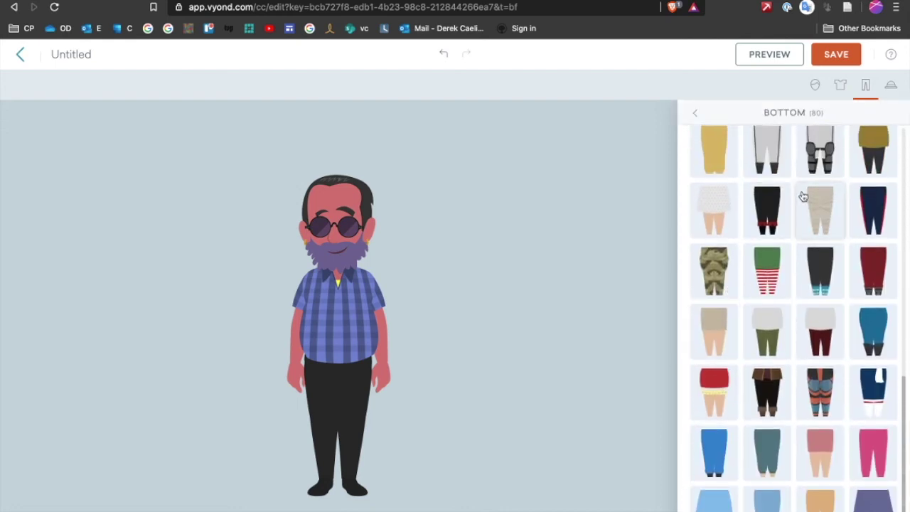
scroll(803, 194, "up", 3)
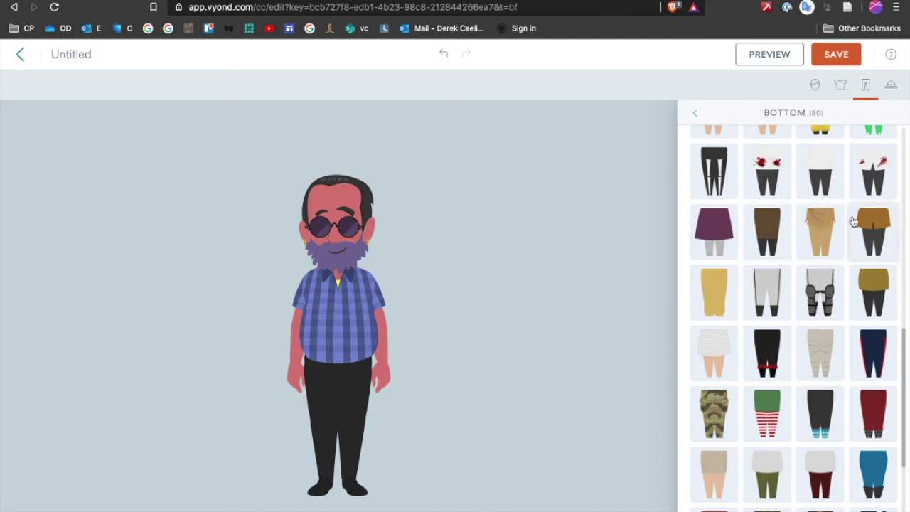
left_click(714, 231)
scroll(684, 372, "down", 3)
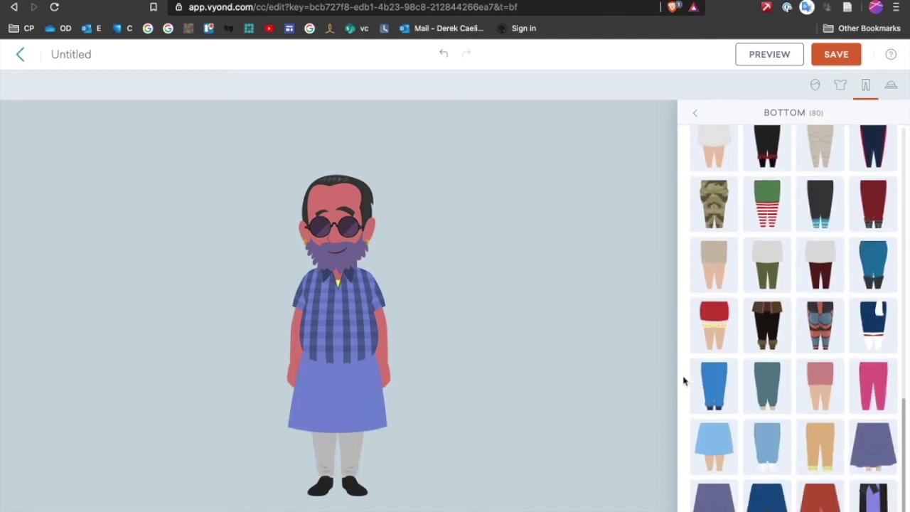
left_click(872, 438)
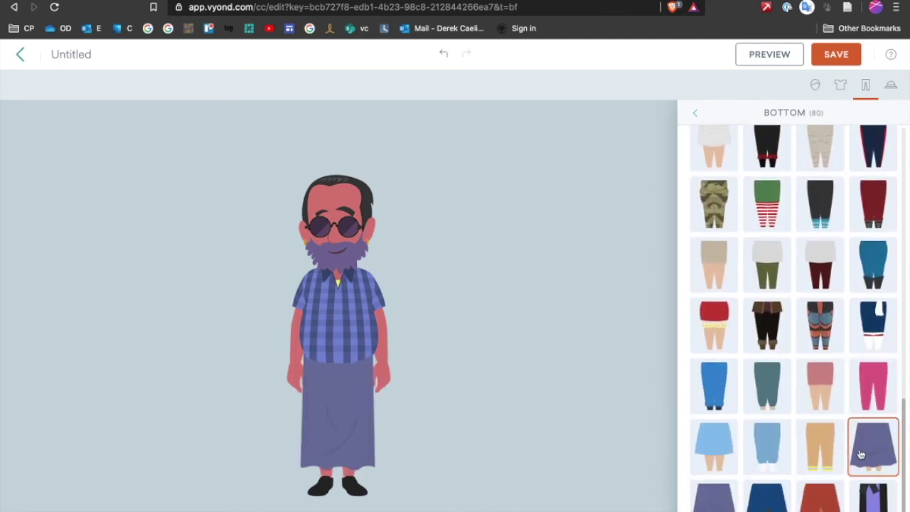
left_click(722, 503)
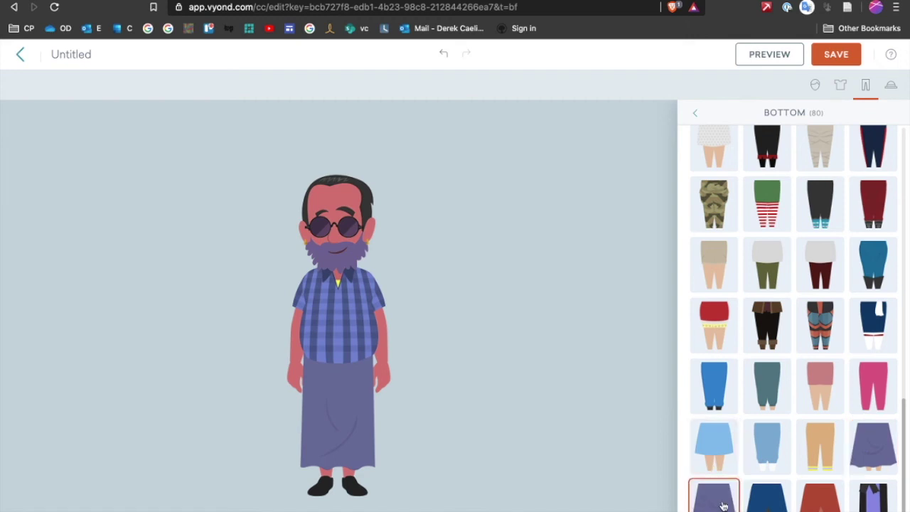
left_click(773, 504)
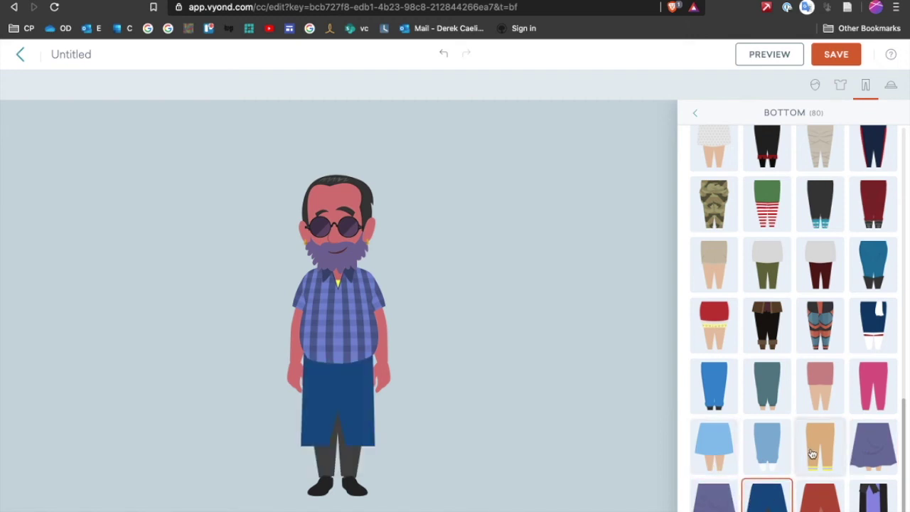
left_click(805, 504)
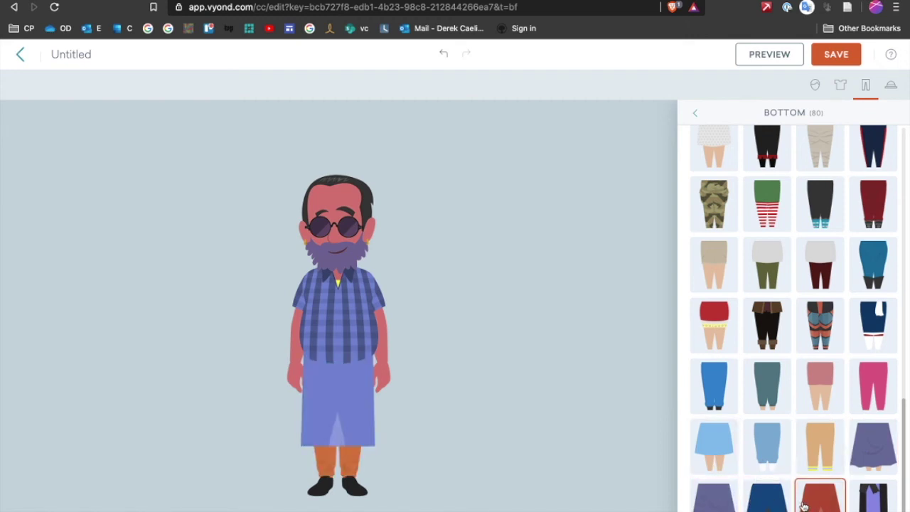
Step: Browse accessories, briefly trying a gas mask, and put the blue striped party hat on the character
left_click(891, 85)
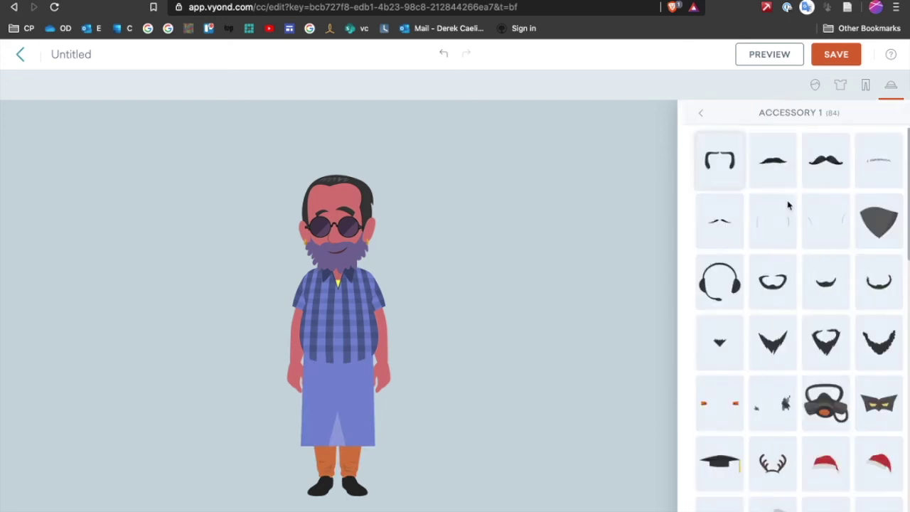
scroll(802, 340, "down", 2)
left_click(811, 333)
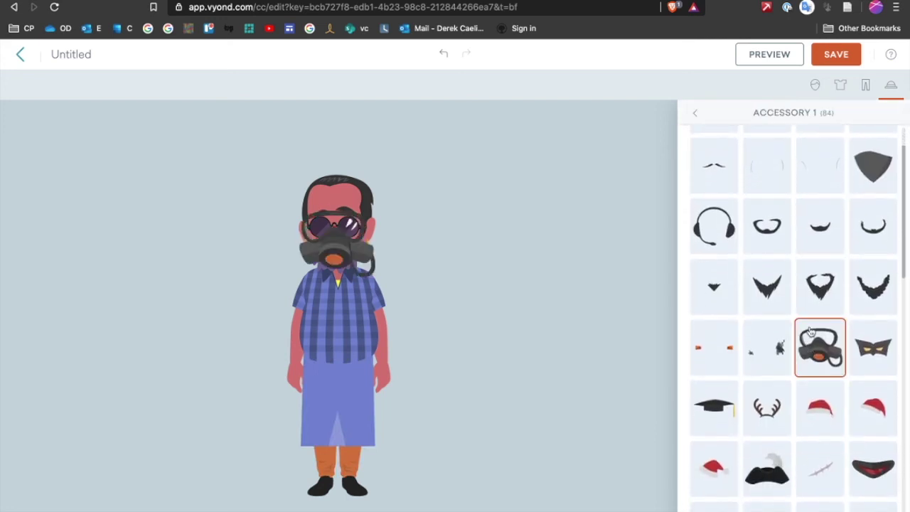
scroll(810, 327, "up", 1)
scroll(809, 324, "down", 11)
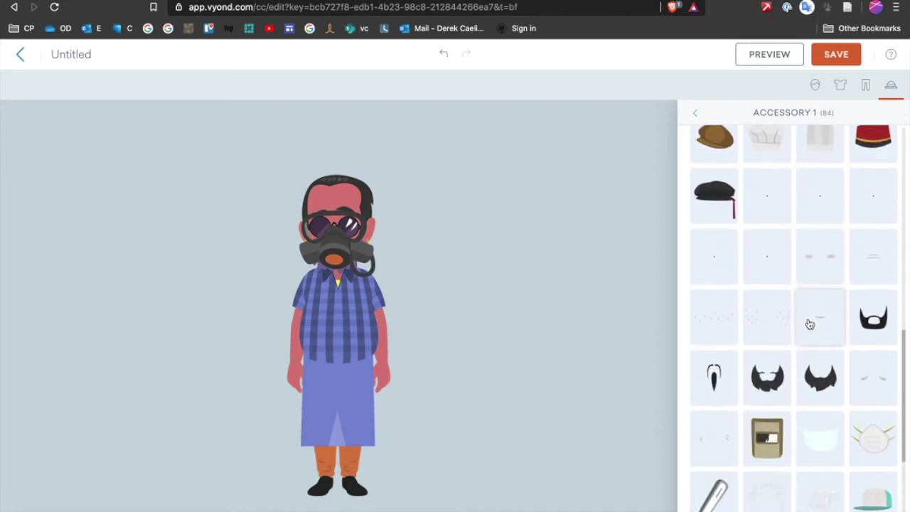
left_click(767, 384)
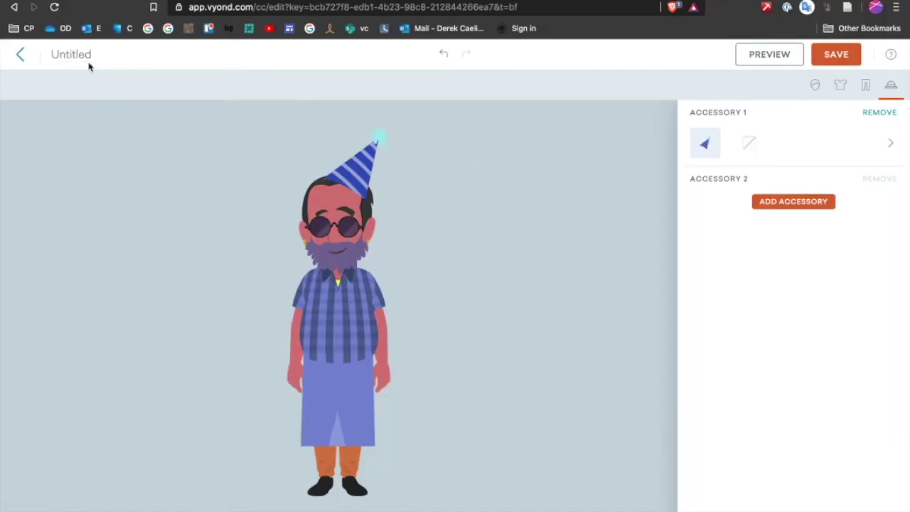
left_click(103, 54)
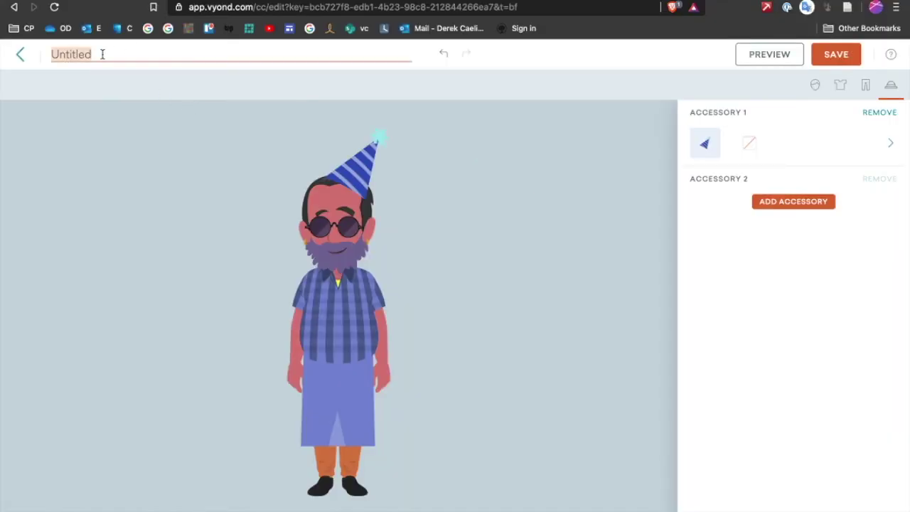
Step: Name the character 'Red man blue beard', save it, and go to the studio
type("Red man blue m")
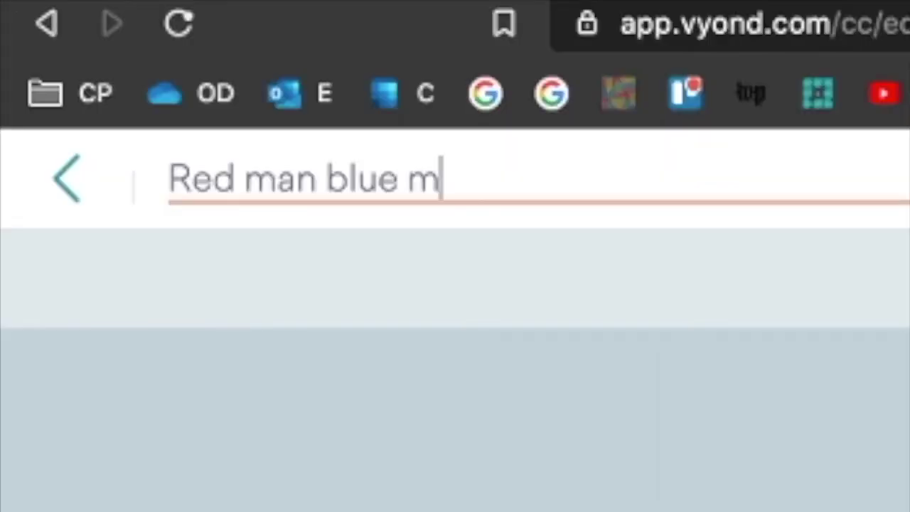
key("BackSpace")
type("bi")
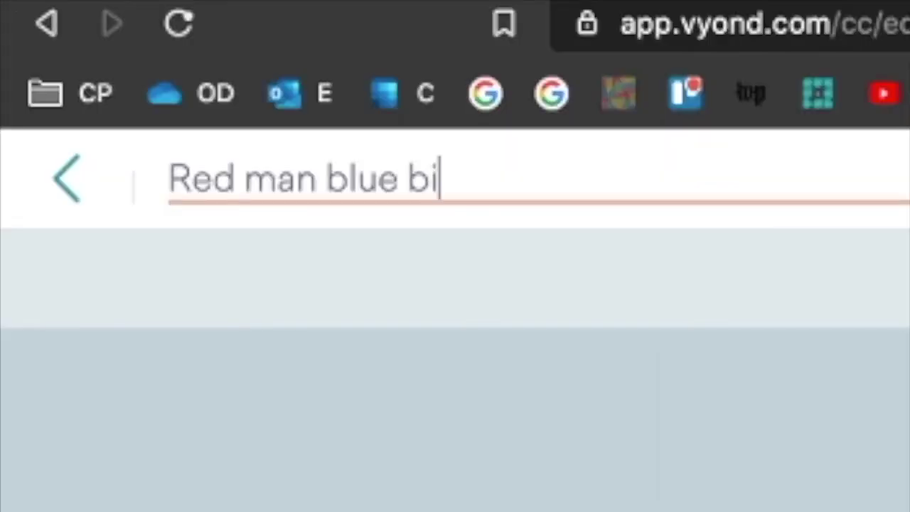
key("BackSpace")
left_click(617, 176)
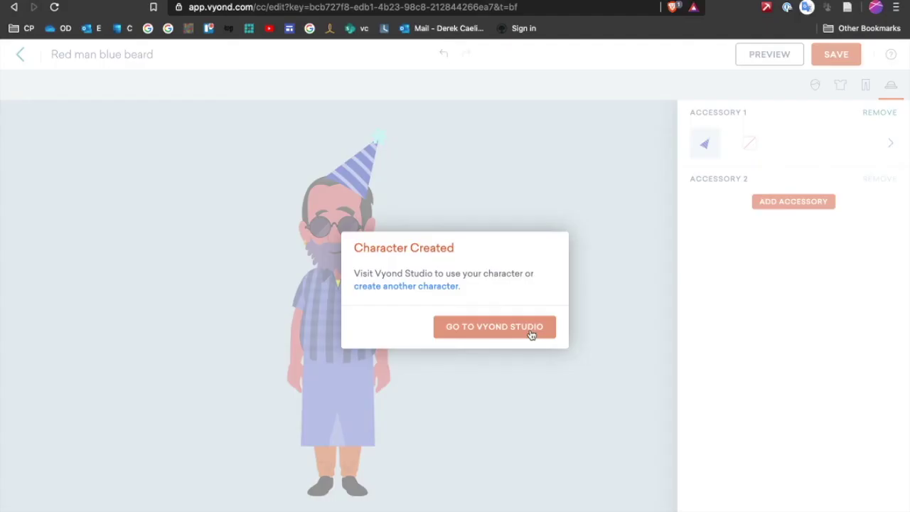
left_click(532, 332)
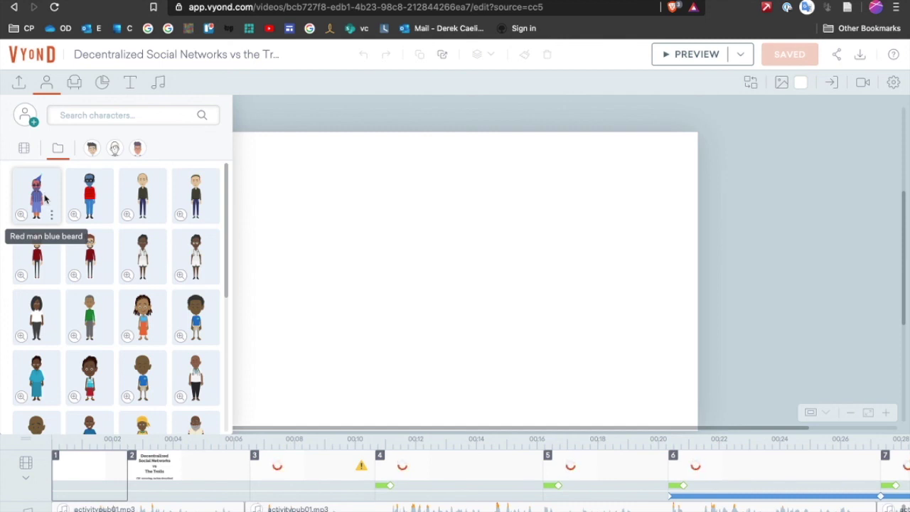
Step: Place the Red man blue beard character in scene 1, enlarge it and nudge it slightly lower
left_click_drag(44, 199, 297, 296)
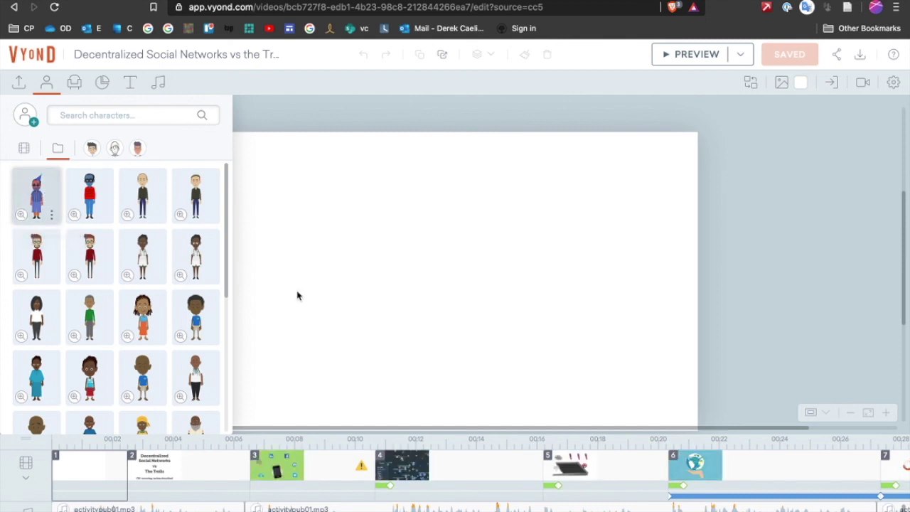
left_click_drag(472, 298, 472, 299)
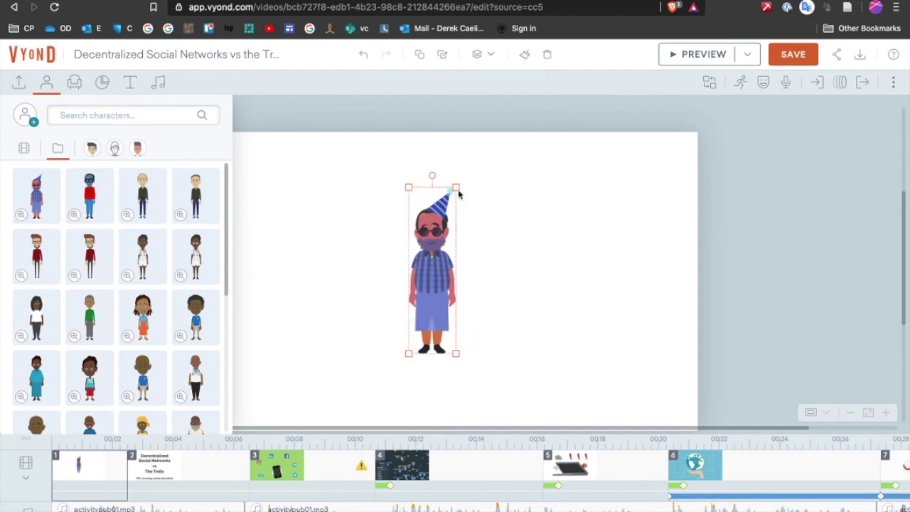
left_click_drag(557, 109, 581, 110)
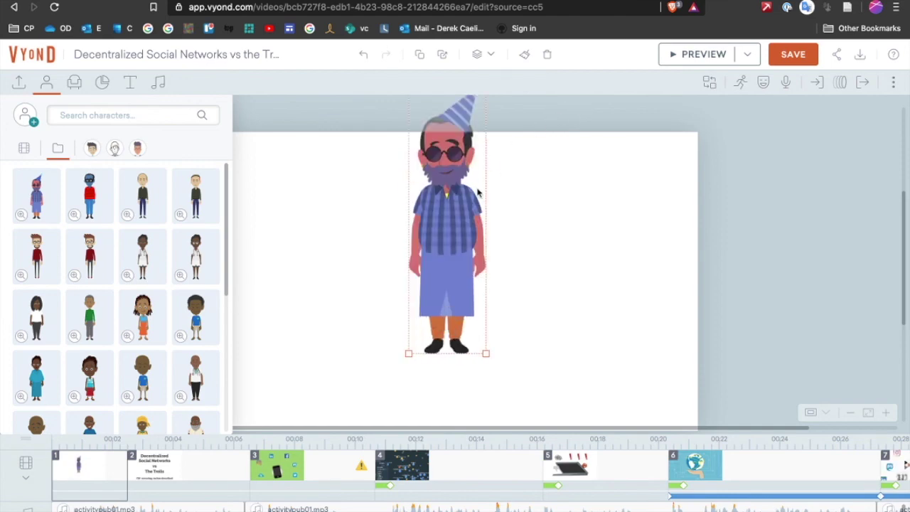
left_click_drag(458, 290, 457, 304)
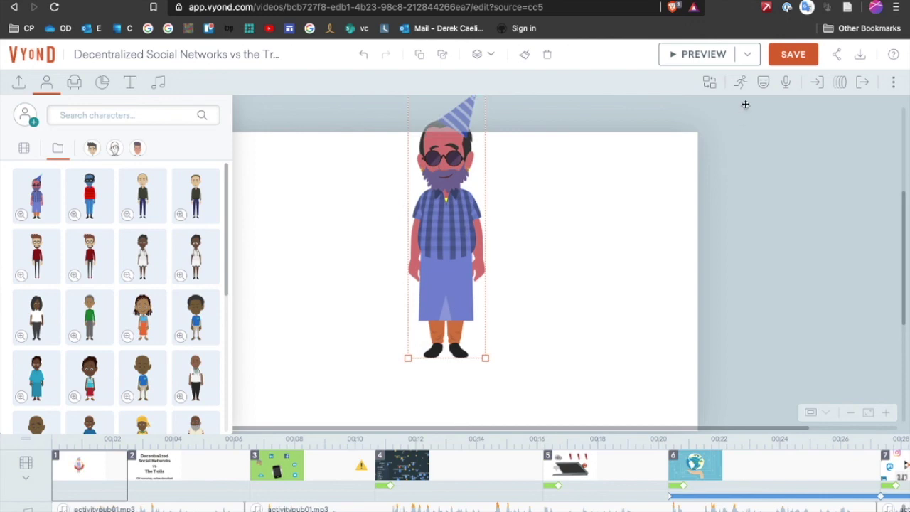
Step: Search the character's actions for 'jump' to list its 21 matching results
left_click(741, 84)
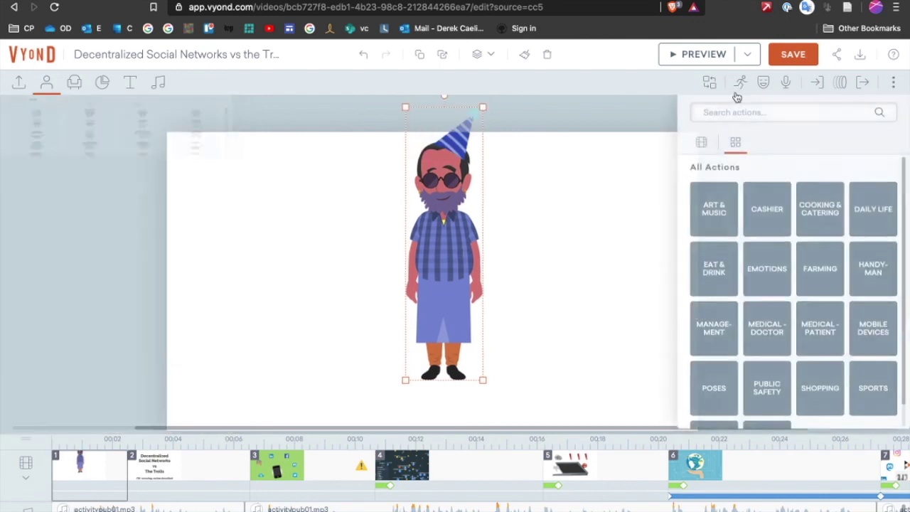
left_click(816, 115)
type("jump")
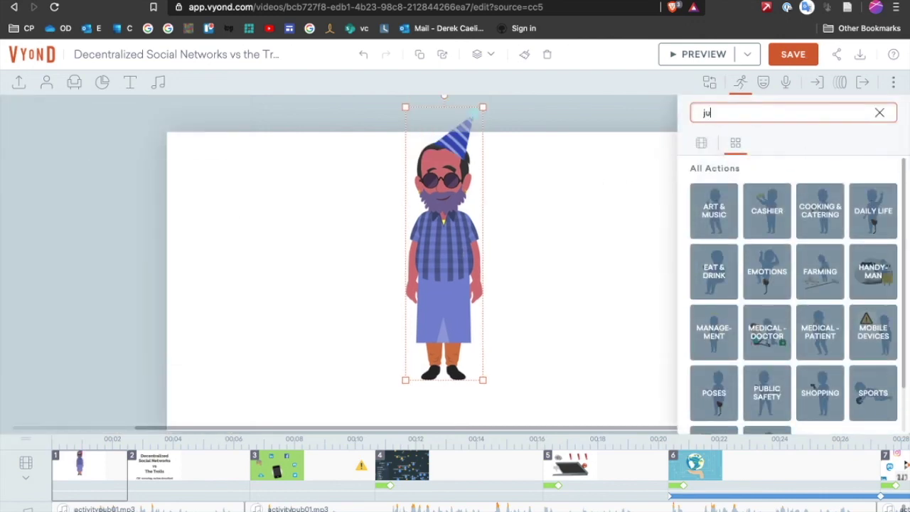
left_click(792, 152)
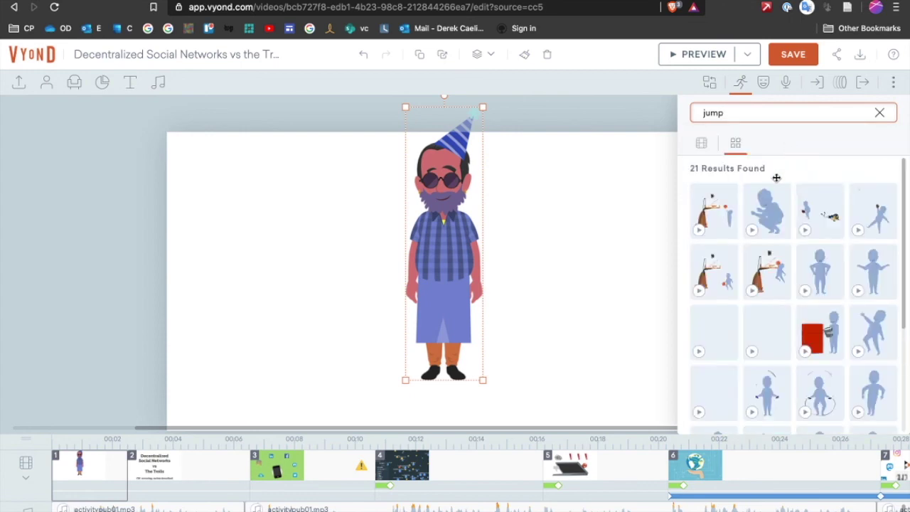